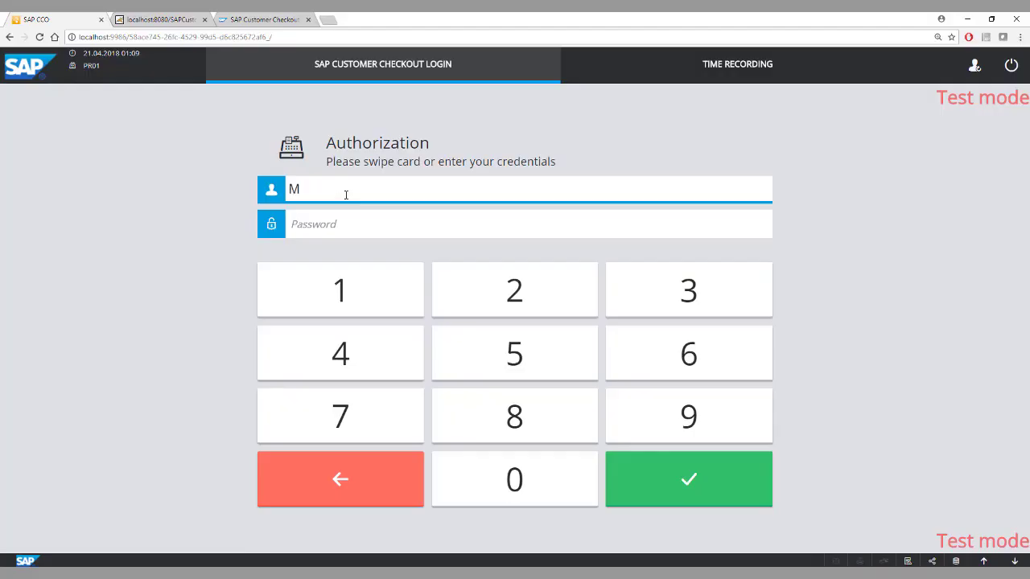
- Log in to Customer Checkout with the manager's user ID and password
key(Tab)
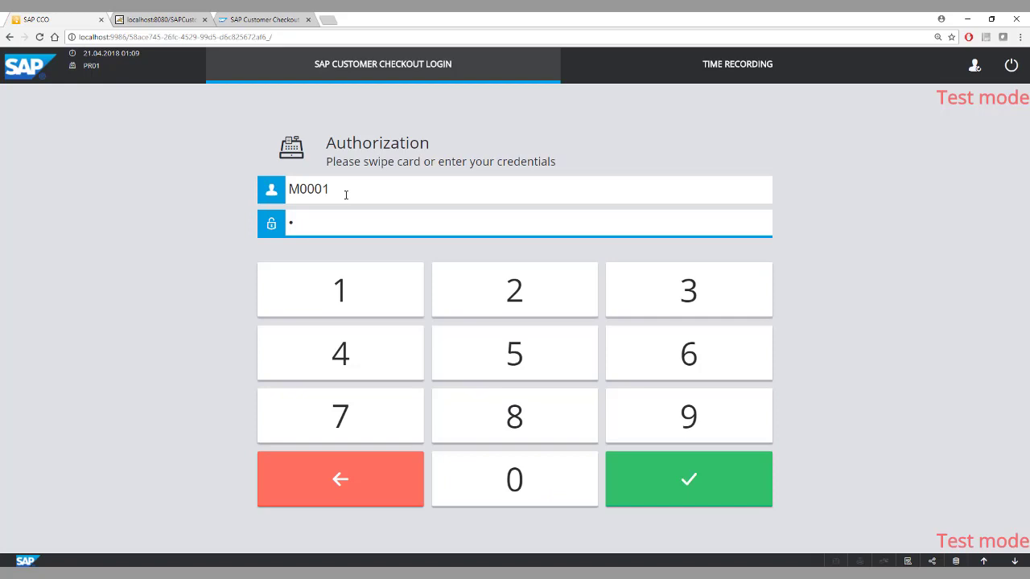
key(Return)
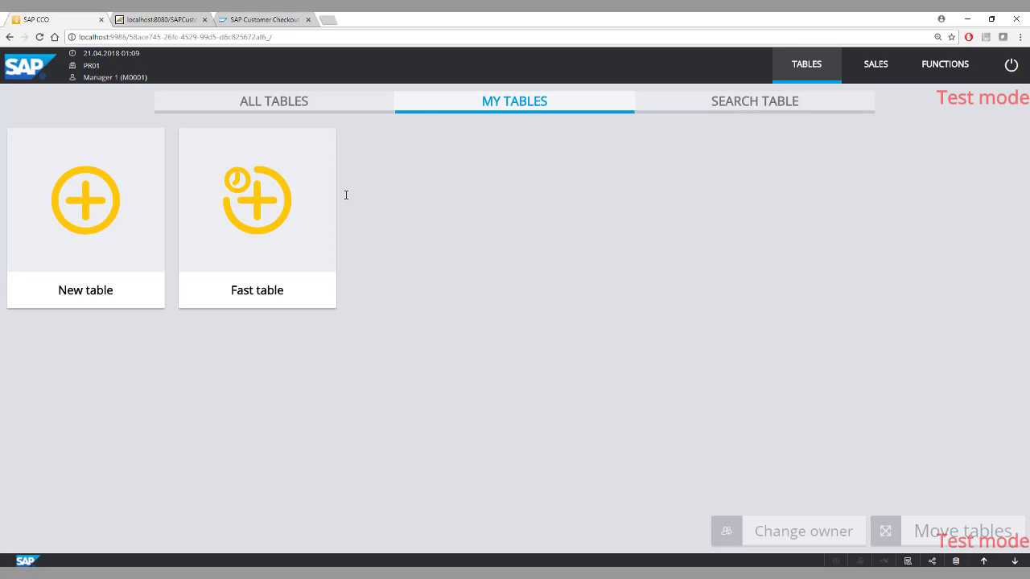
- Create a new table named 25 and open its empty receipt
click(88, 200)
click(496, 288)
click(510, 353)
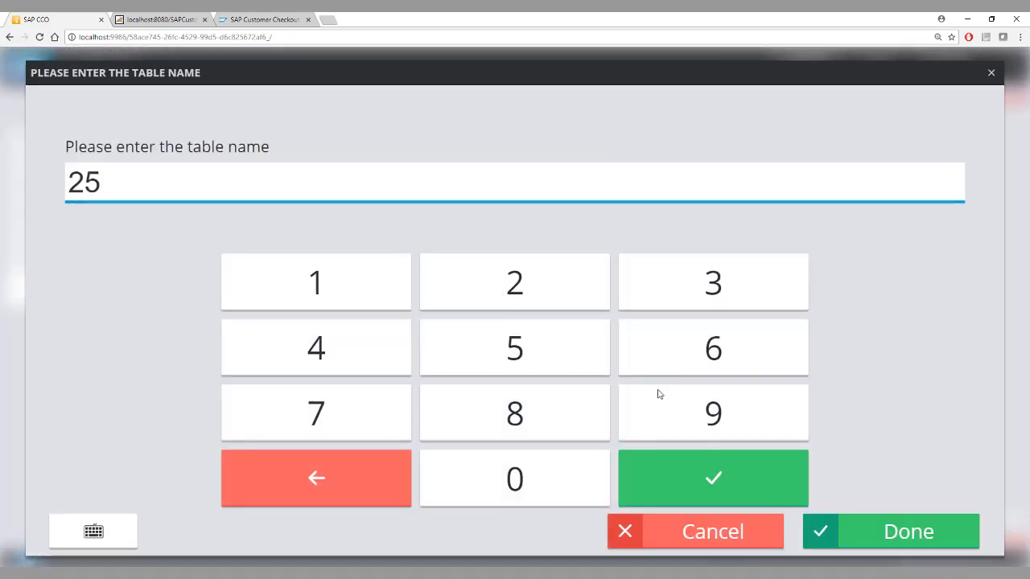
click(872, 531)
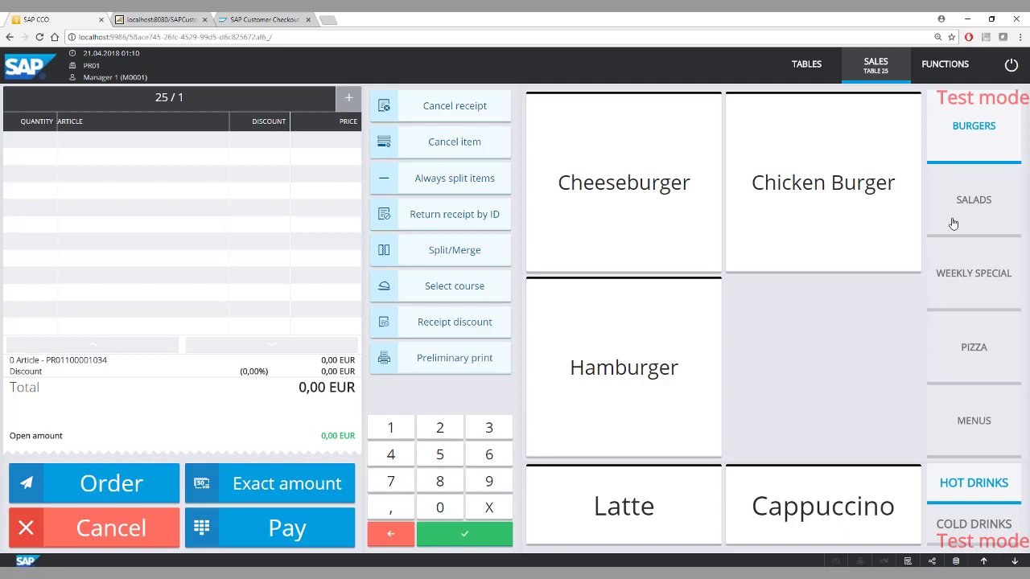
- Browse the Salads, Weekly Special, Pizza, Menus and Cold Drinks categories in turn
click(976, 208)
click(976, 280)
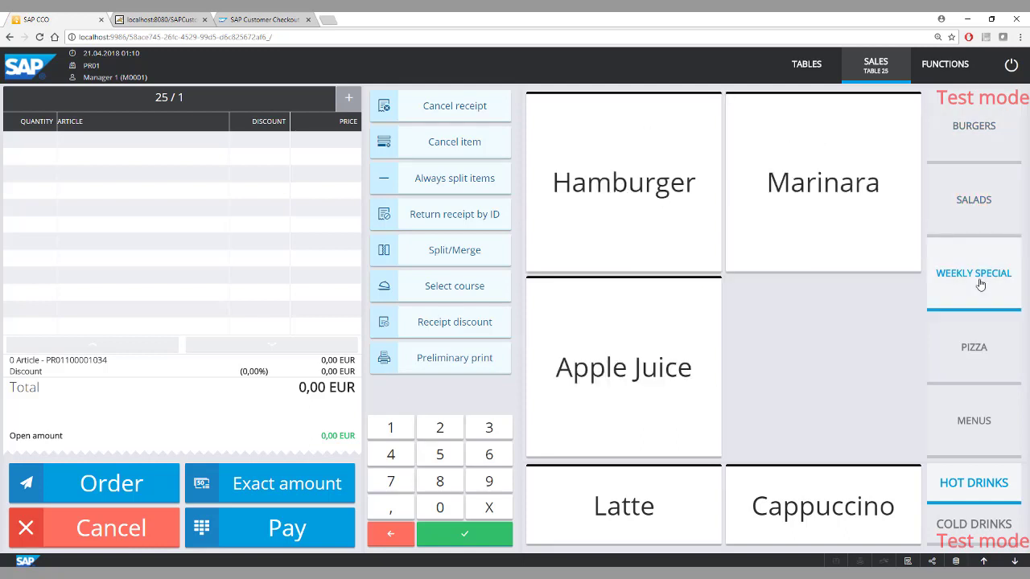
click(977, 347)
click(978, 410)
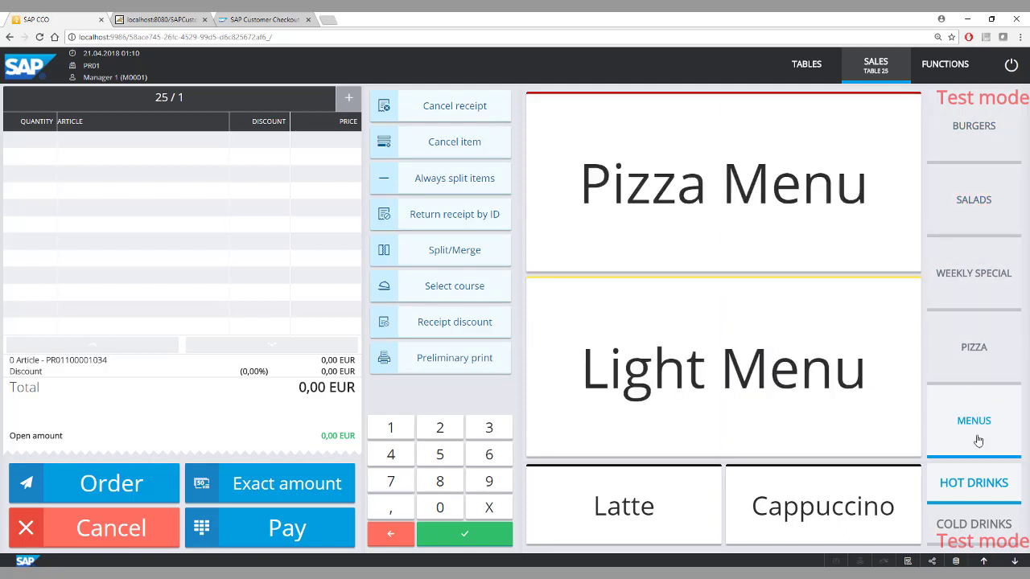
click(978, 516)
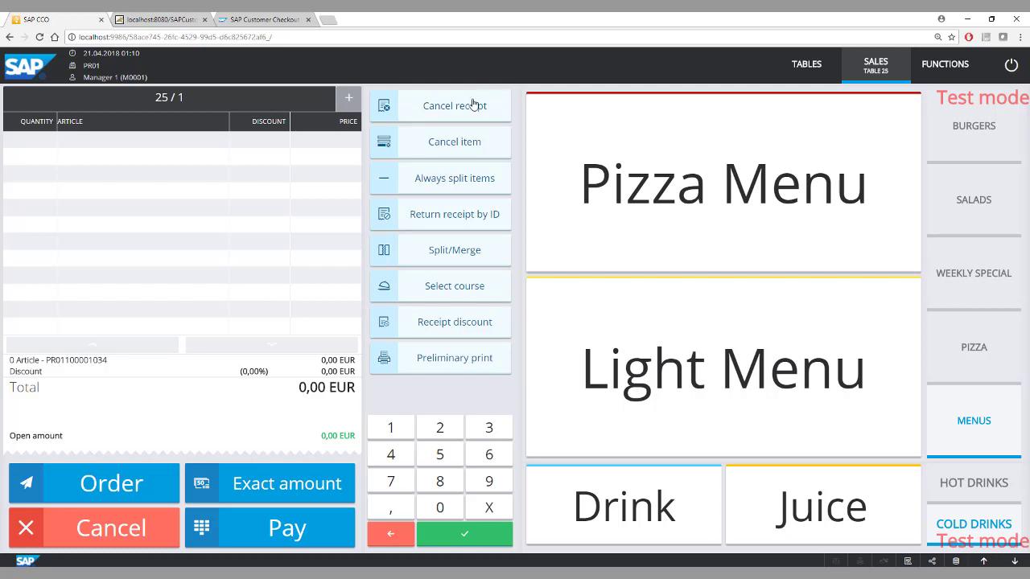
- Add Neapolitan, Chicken Burger, Latte and Cappuccino (23,80 EUR), then bring up course selection
click(974, 318)
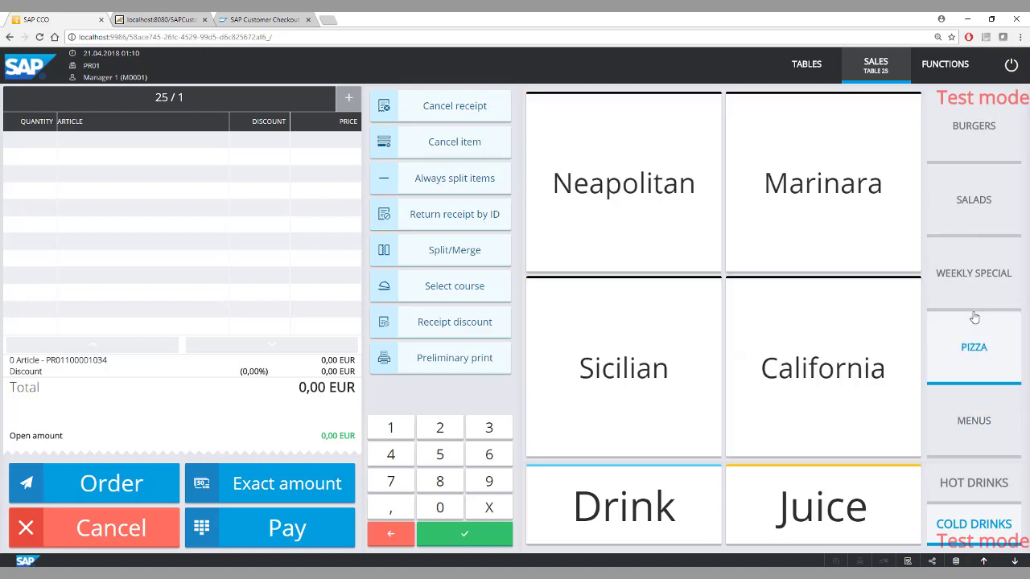
click(667, 219)
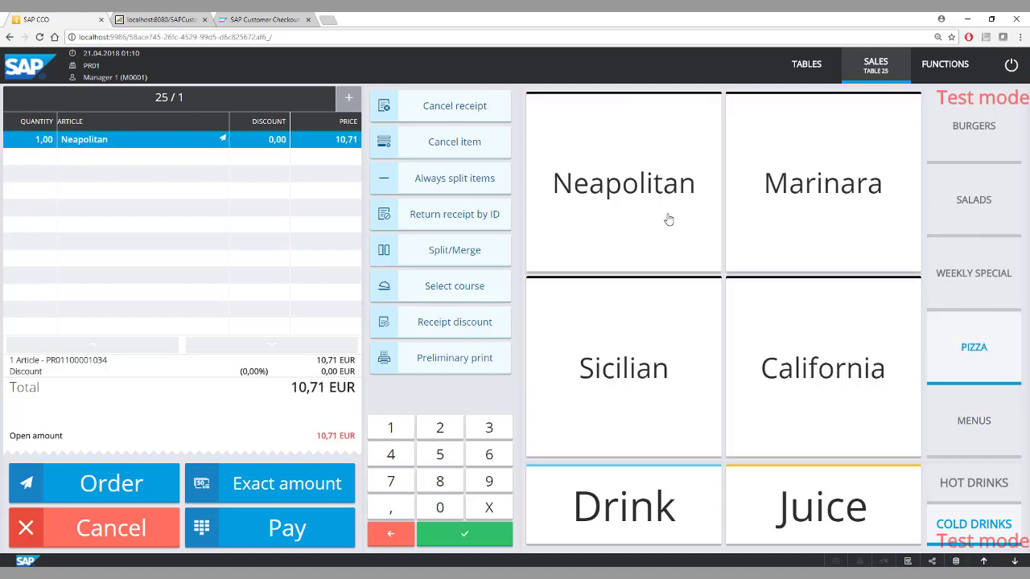
click(989, 157)
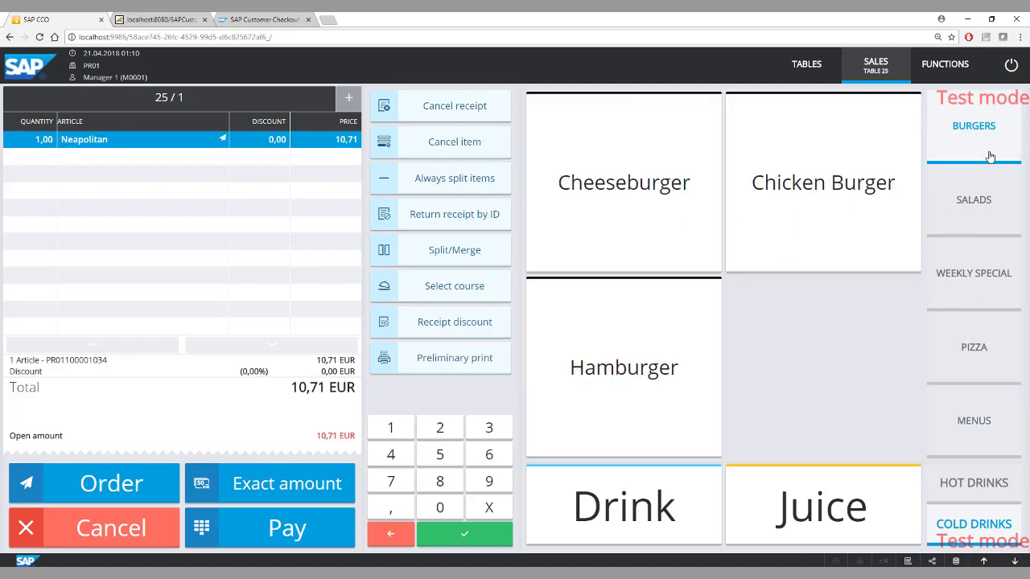
click(803, 219)
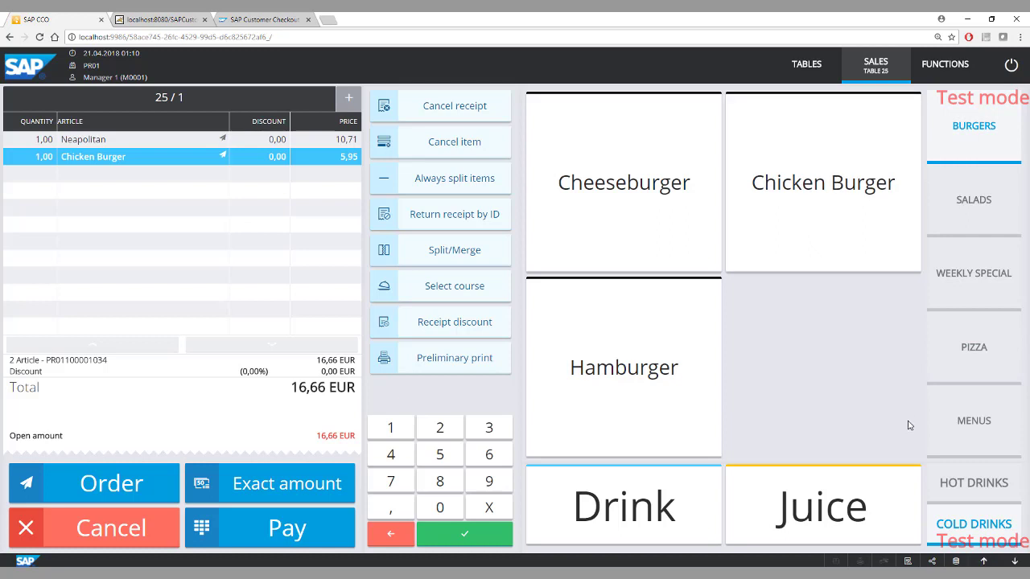
click(975, 492)
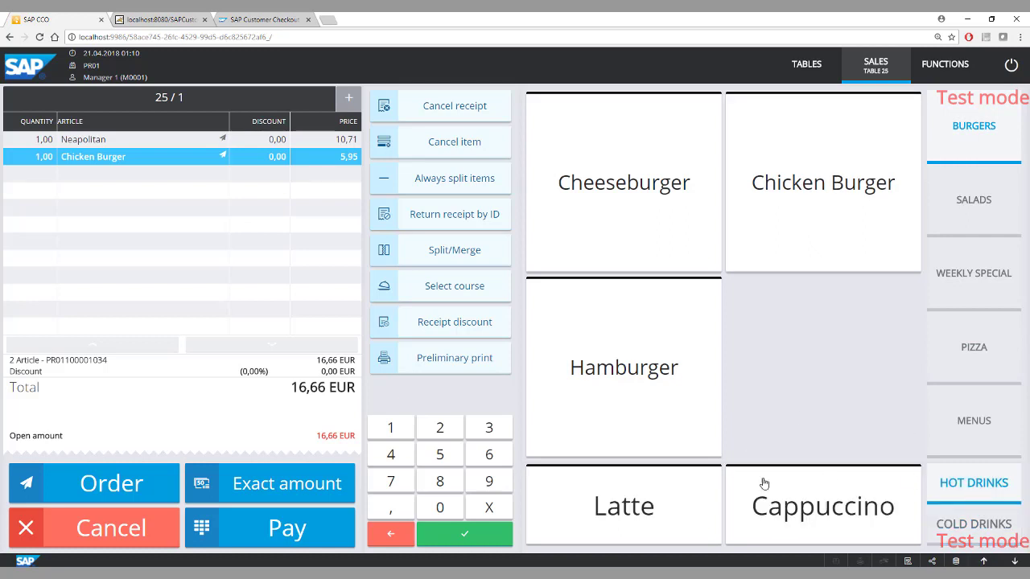
click(684, 533)
click(843, 500)
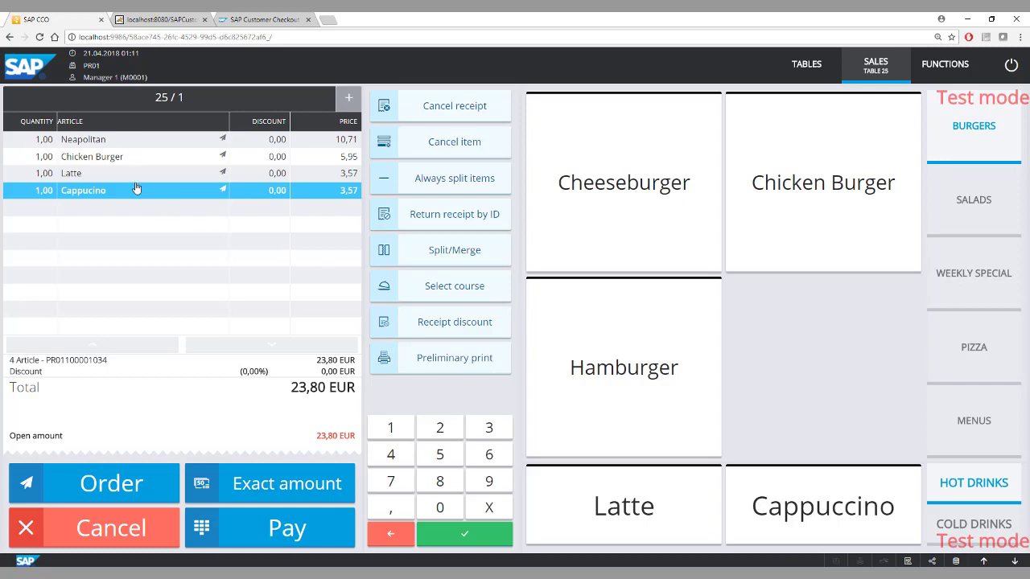
click(427, 284)
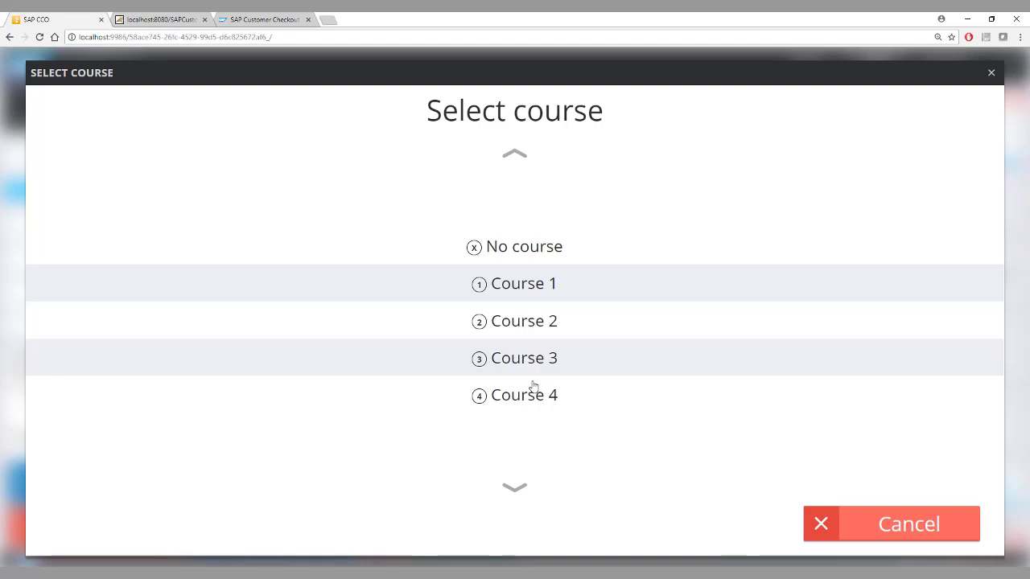
- Dismiss the course dialog and send table 25's 23,80 EUR order
click(701, 487)
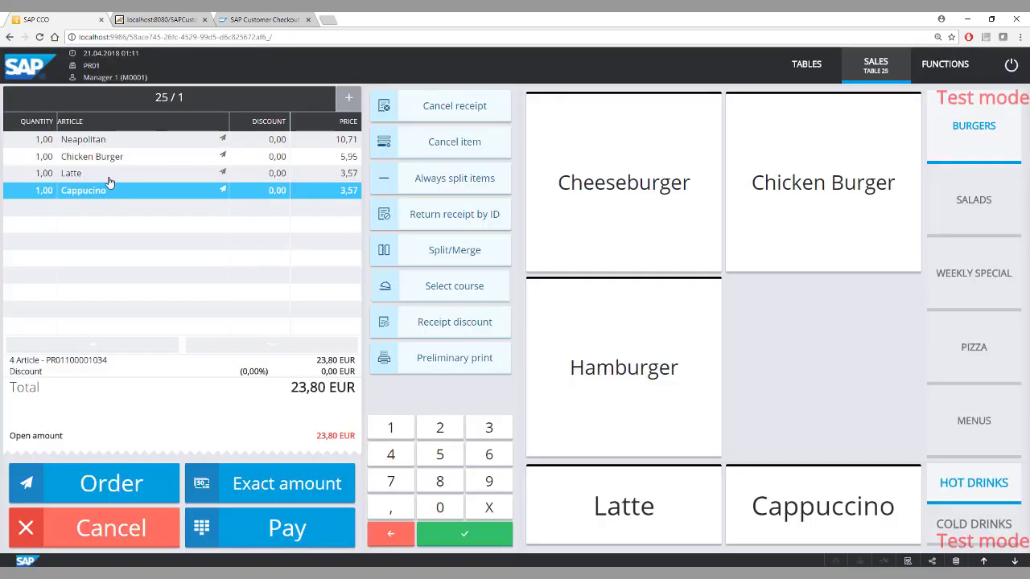
click(125, 486)
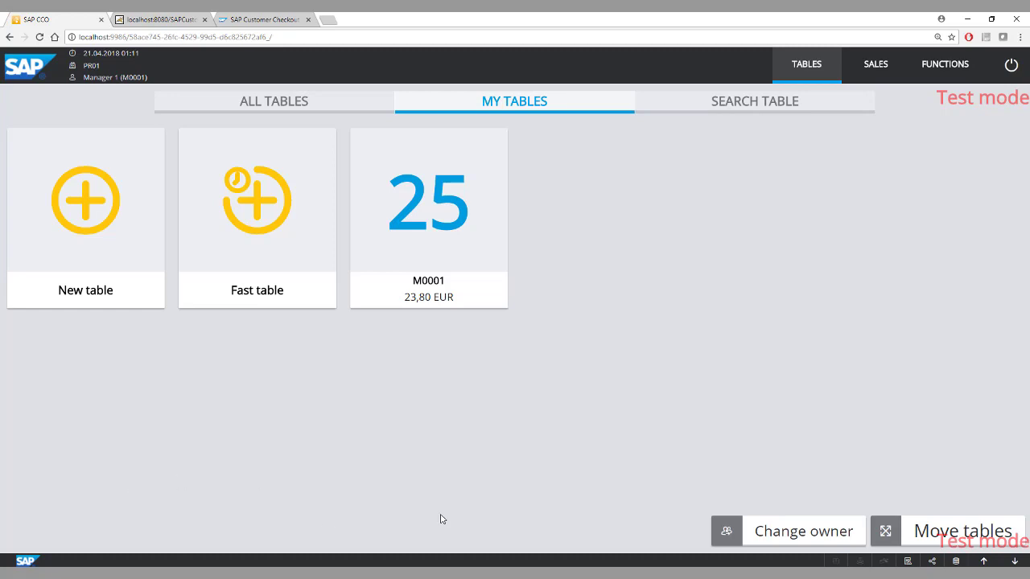
- Scroll through table 25's Kitchen and Bar slips in the POS Emulator, then leave it
click(571, 523)
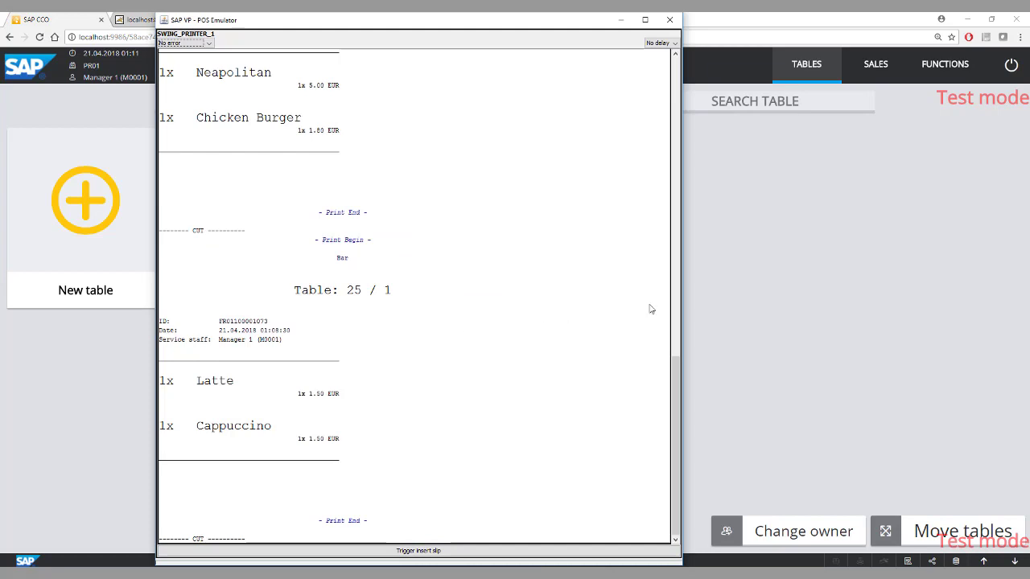
scroll(674, 380, up, 1)
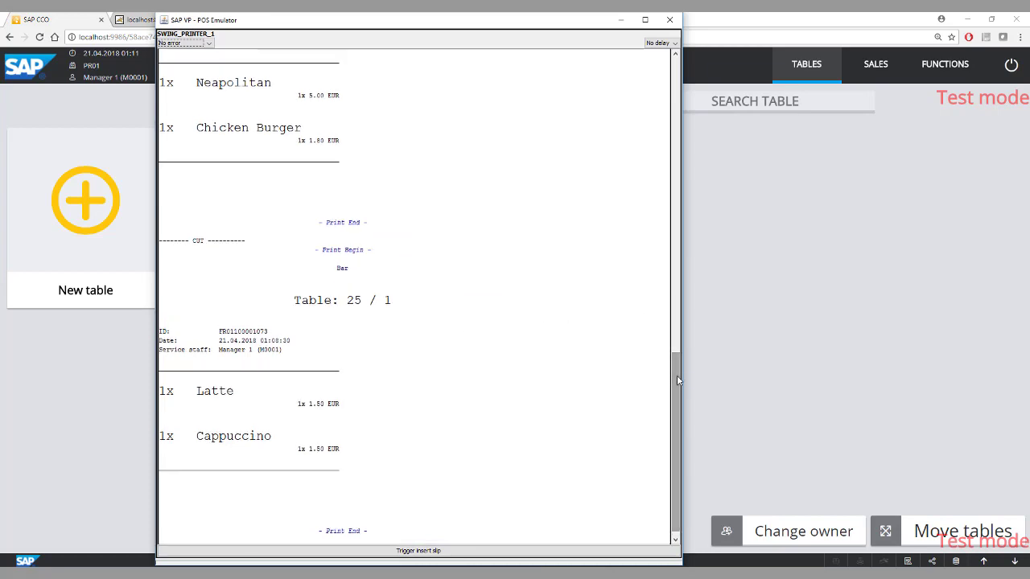
drag(671, 383, 675, 332)
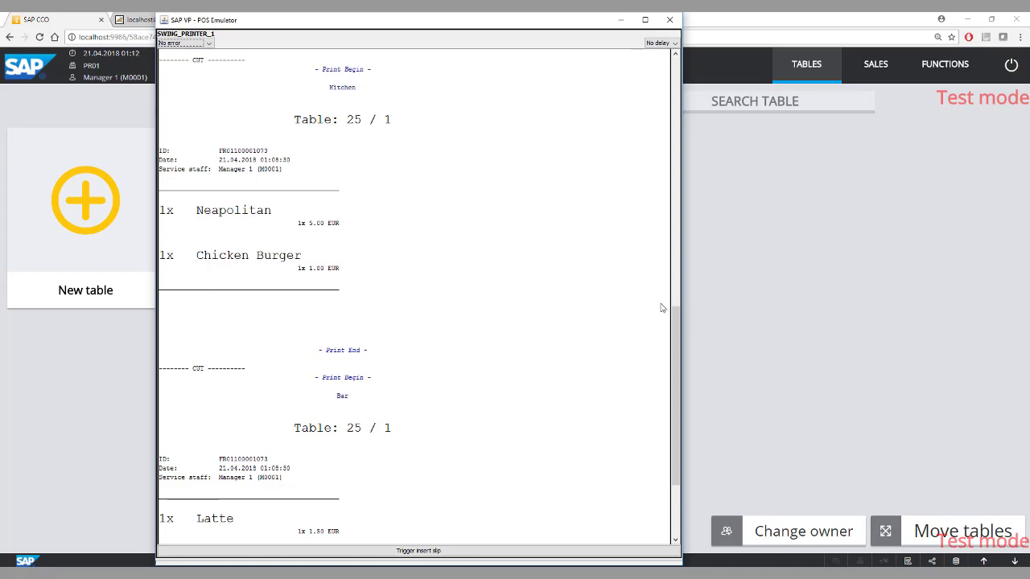
drag(674, 329, 677, 380)
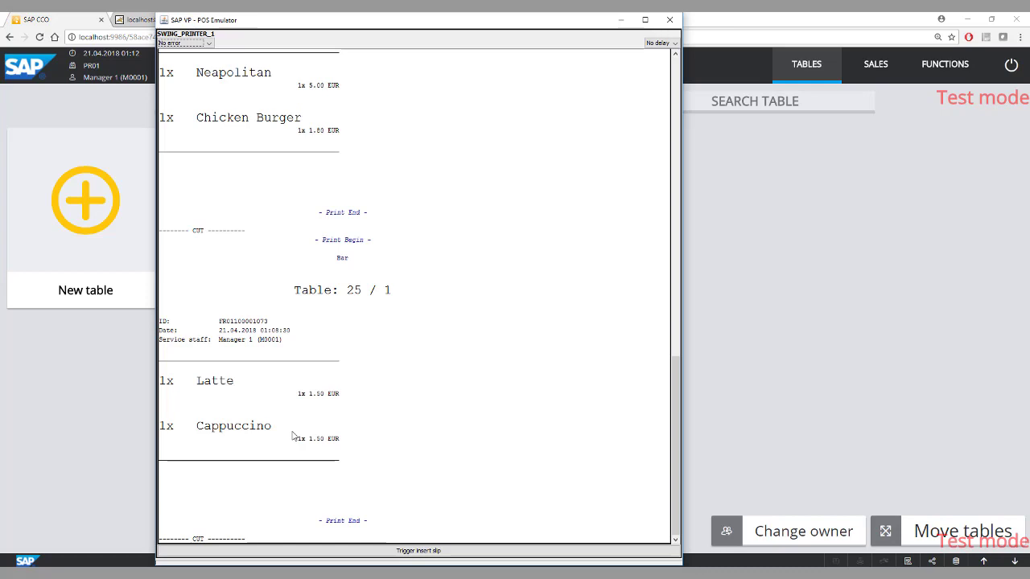
key(alt+Tab)
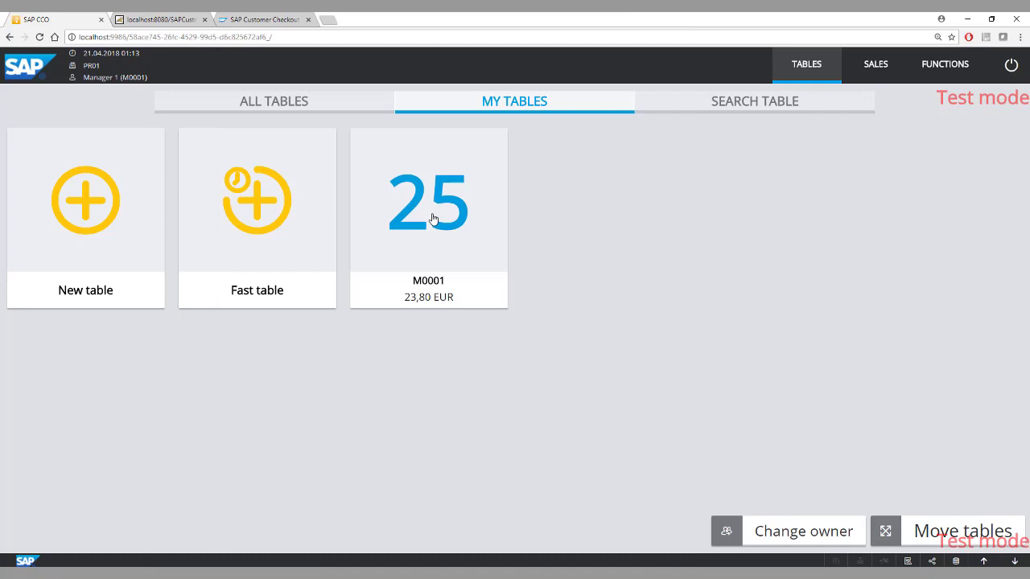
- Reopen table 25 and add a Cheeseburger, bringing up its item note
click(432, 219)
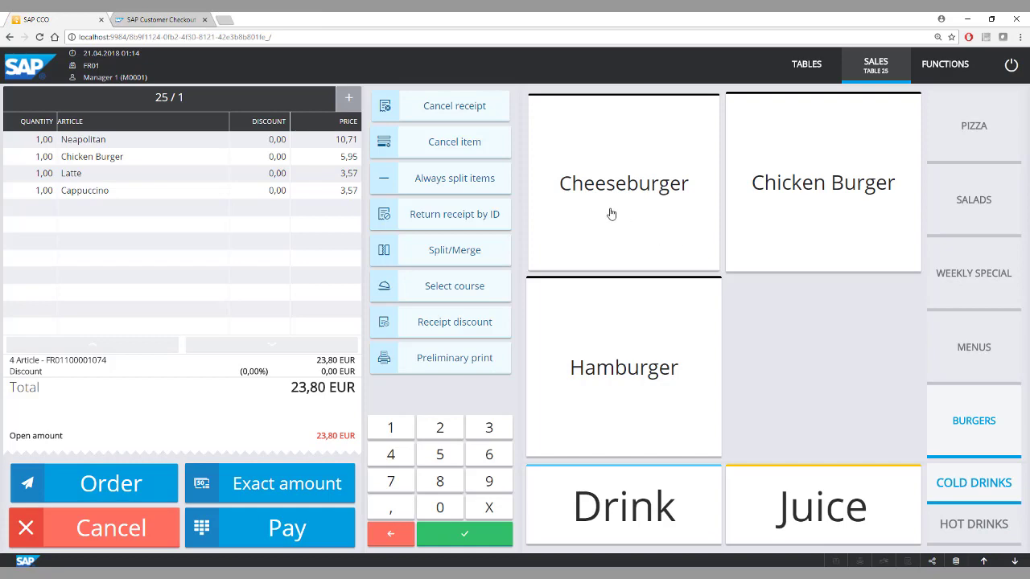
click(612, 213)
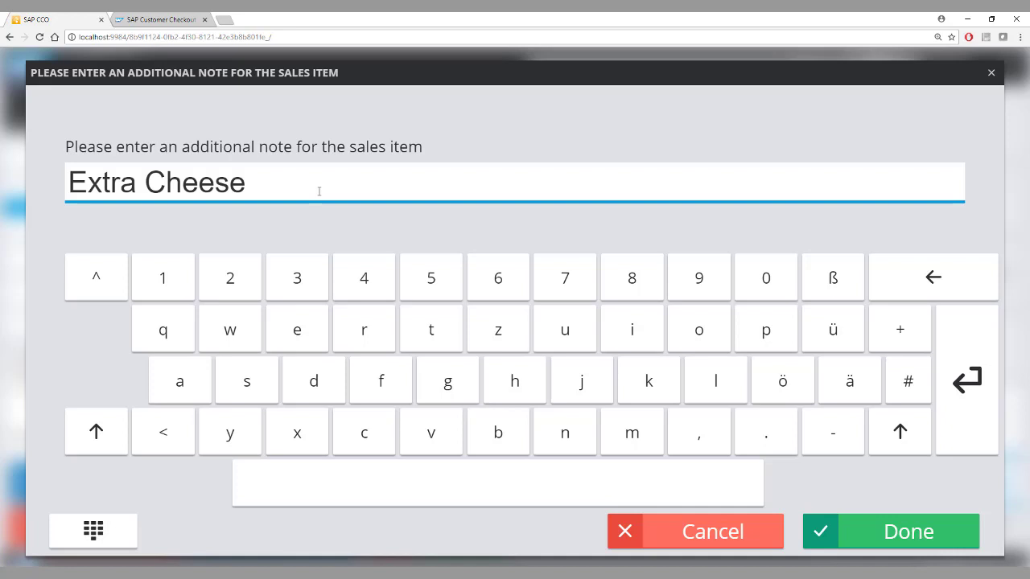
- Extend the cheeseburger note to 'Extra Cheese and spicy', making the total 25,80 EUR
text(and spicy)
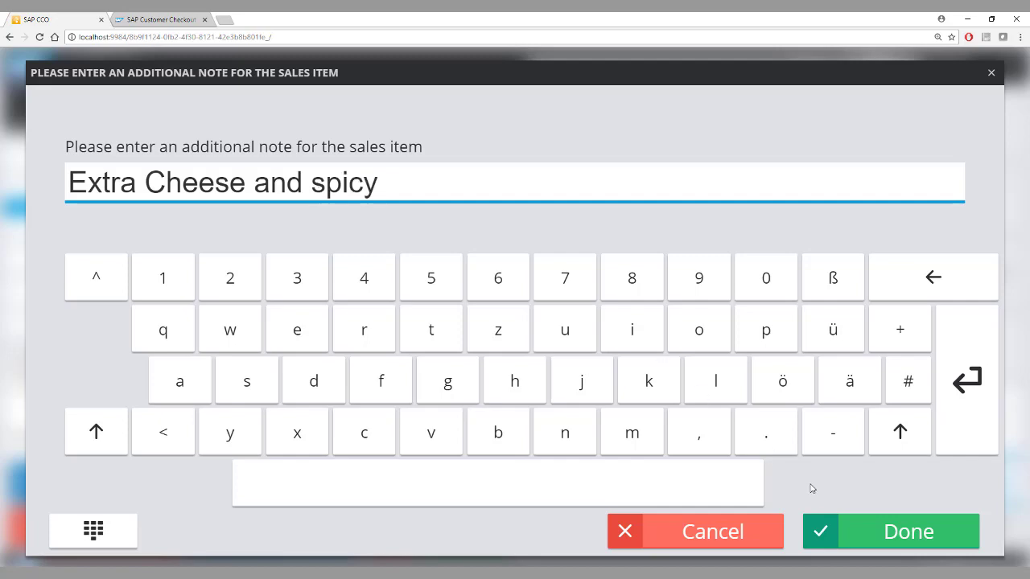
click(871, 530)
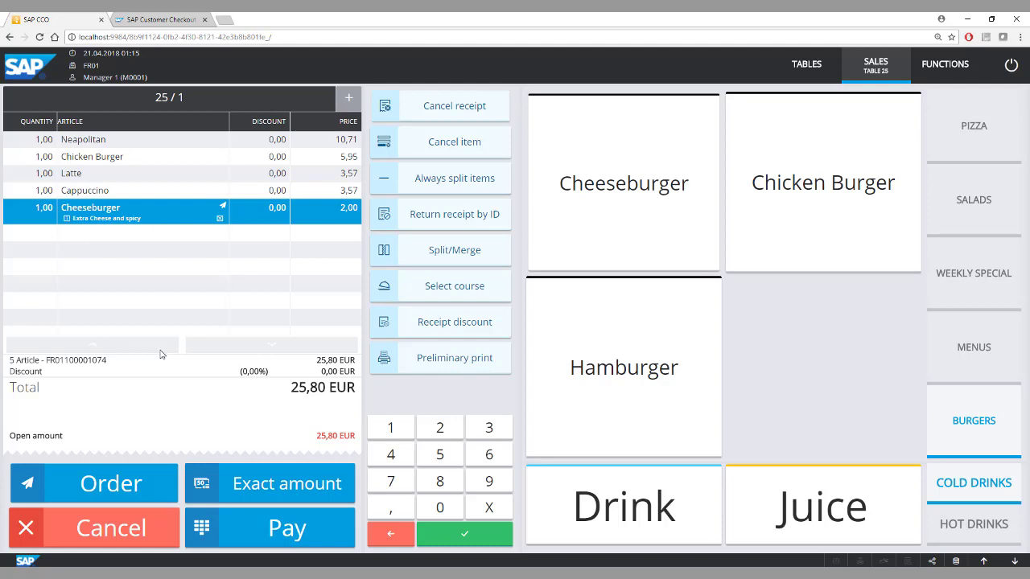
- Send table 25's updated order with the noted Cheeseburger to the kitchen
click(117, 486)
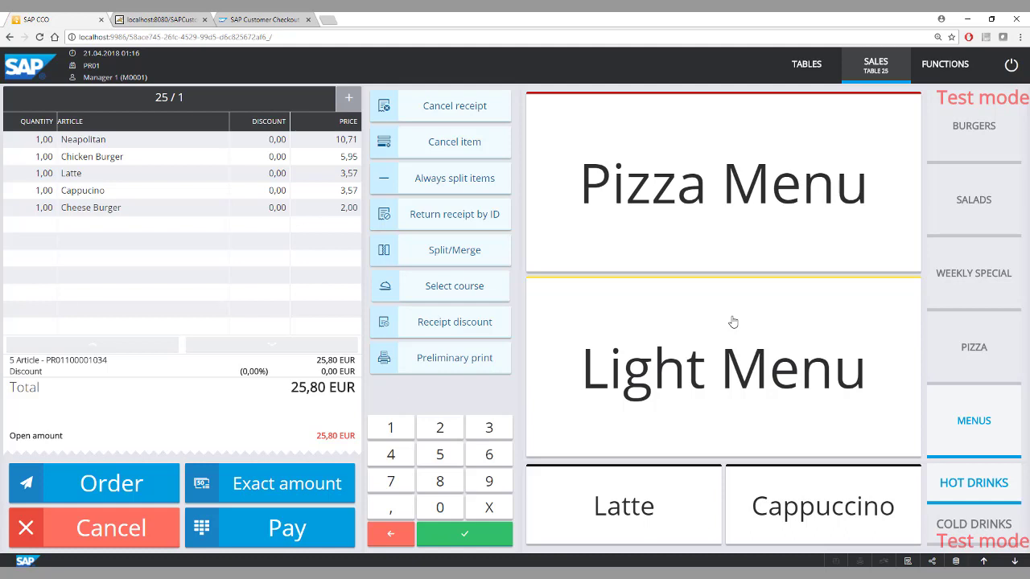
- Add a Pizza Menu to table 25 on the second client, reaching 38,89 EUR
click(677, 210)
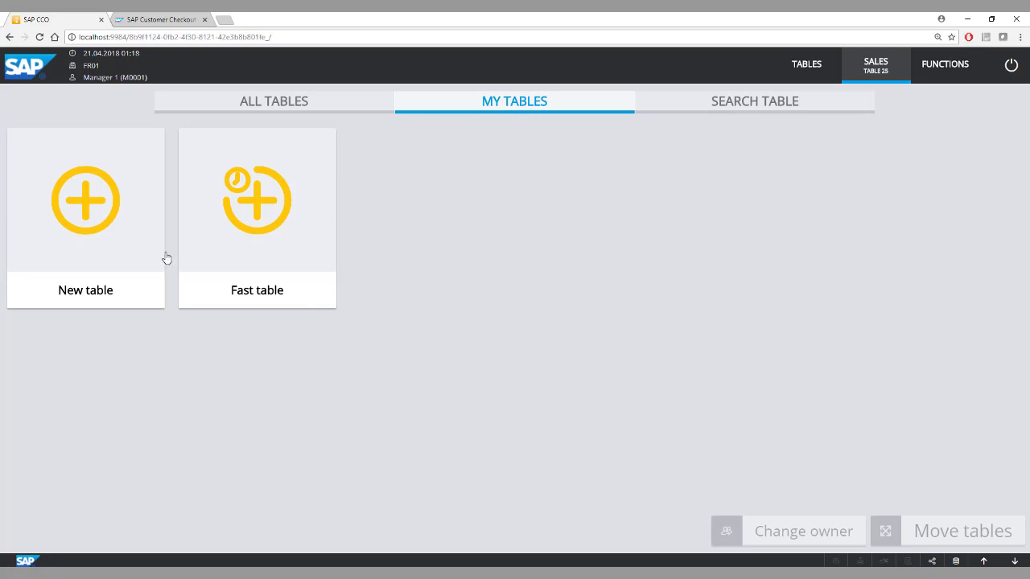
- Open a Fast table receipt for table 99 and add a Pizza Menu from the MENUS category
click(253, 215)
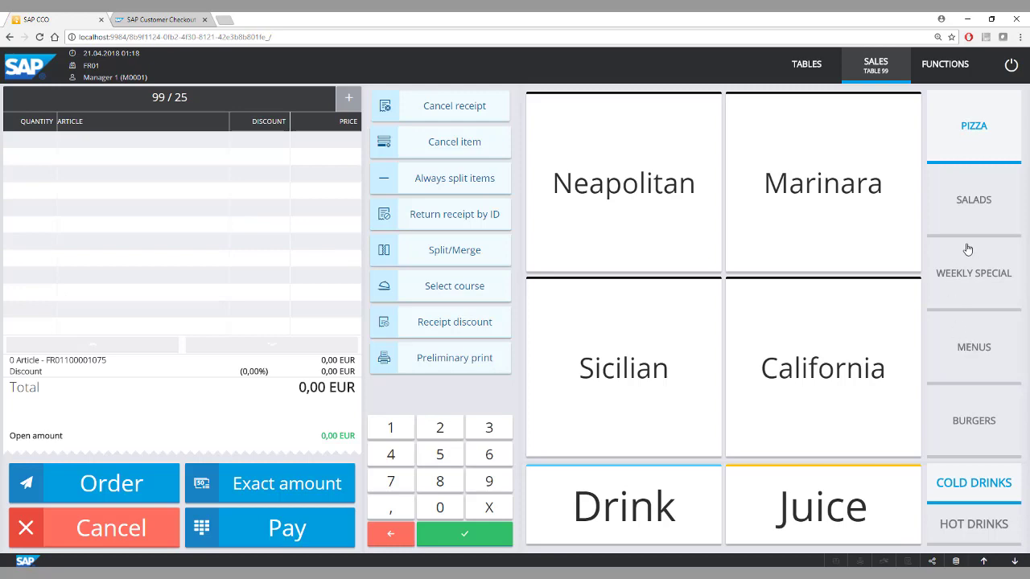
click(978, 346)
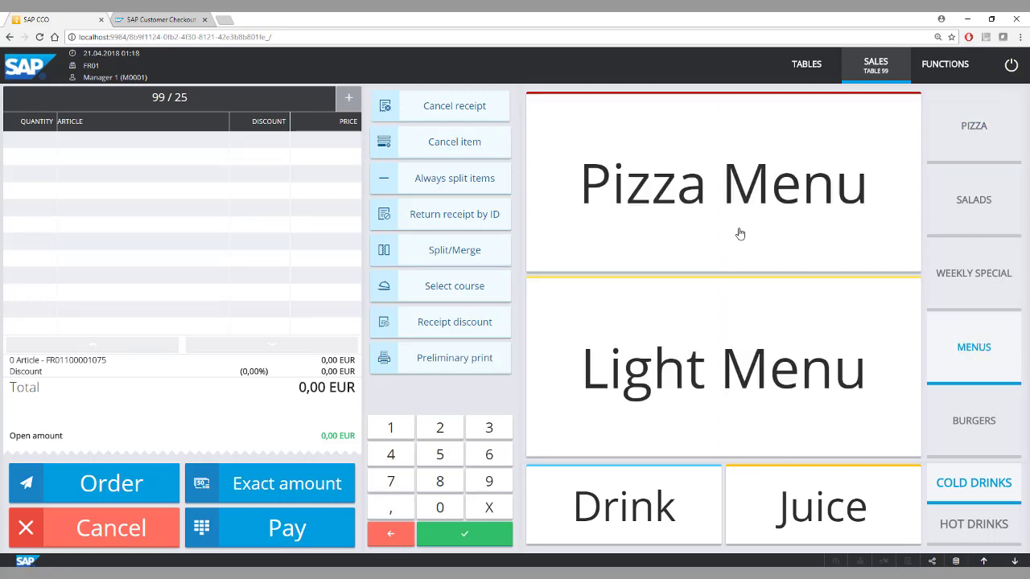
click(653, 210)
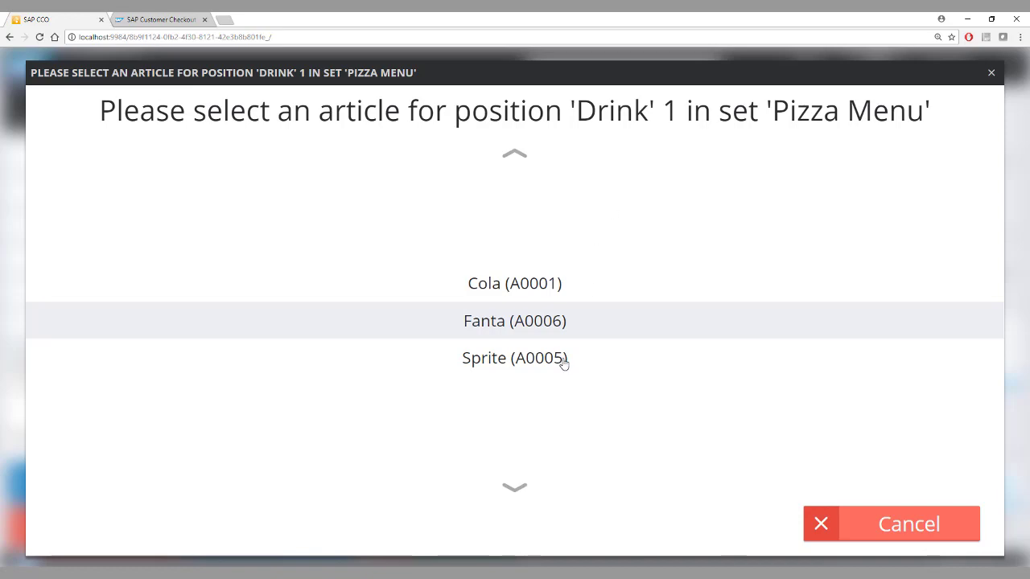
- Give table 99's Pizza Menu Fanta and Marinara (7,00 EUR), then reveal the other client's table 25 receipt
click(514, 322)
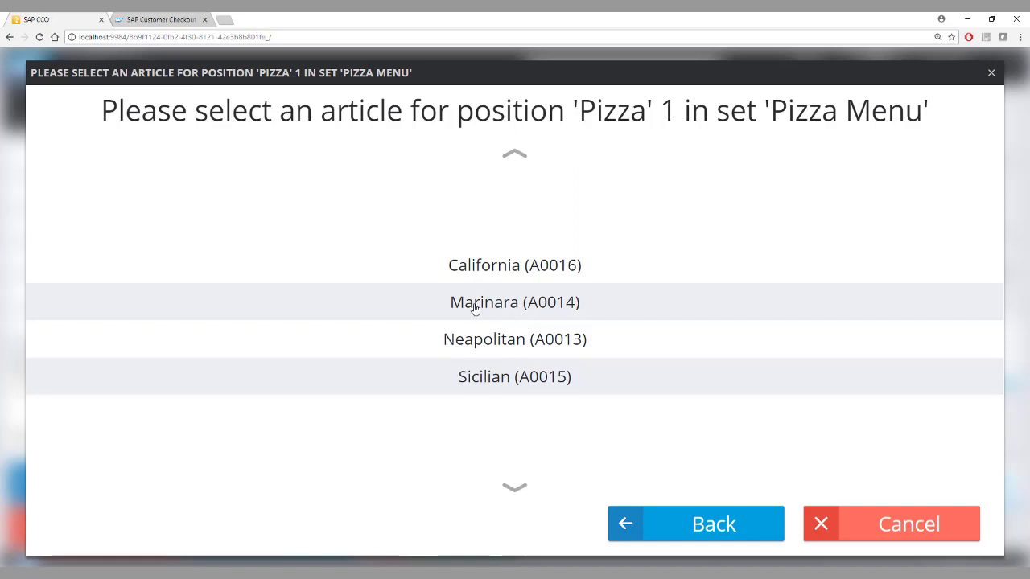
click(475, 310)
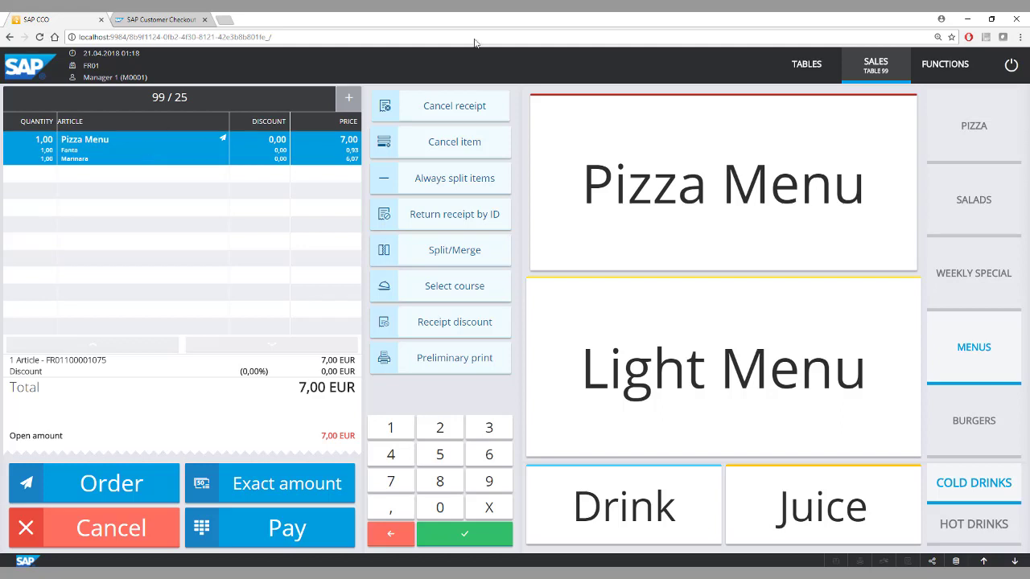
click(965, 18)
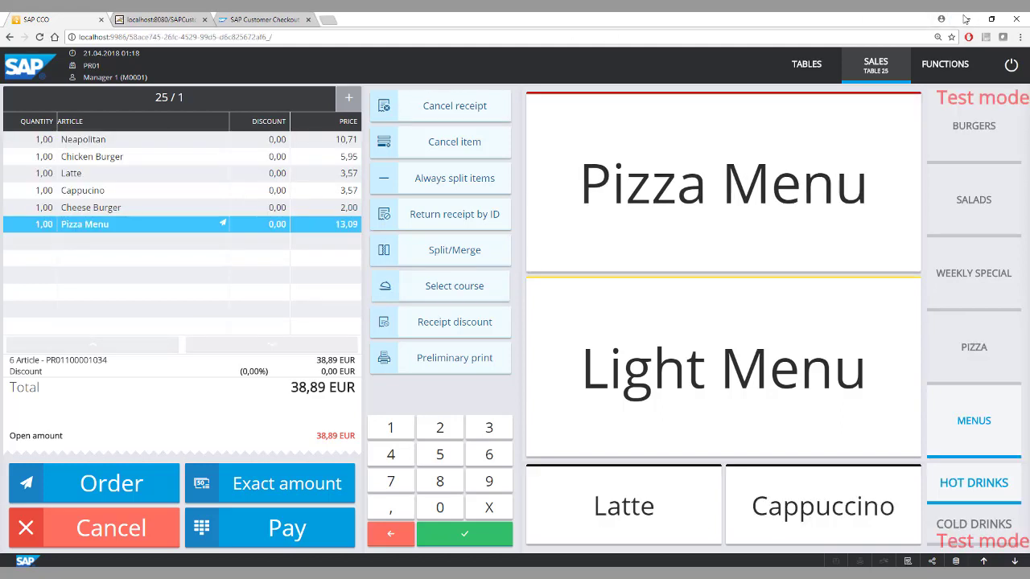
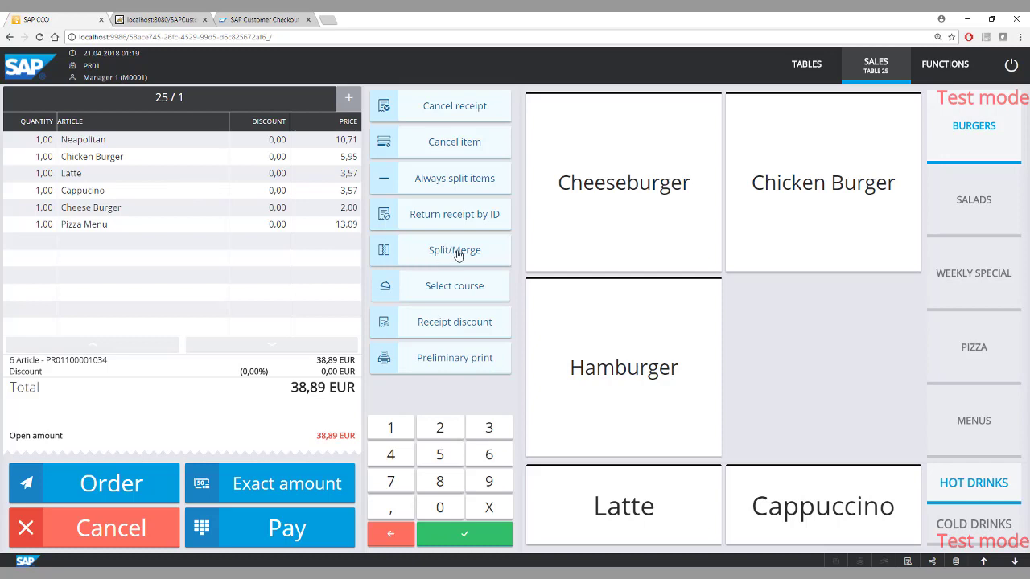
- Move Neapolitan and Latte from table 25's bill onto receipt 25/2, totalling 14,28 EUR
click(457, 255)
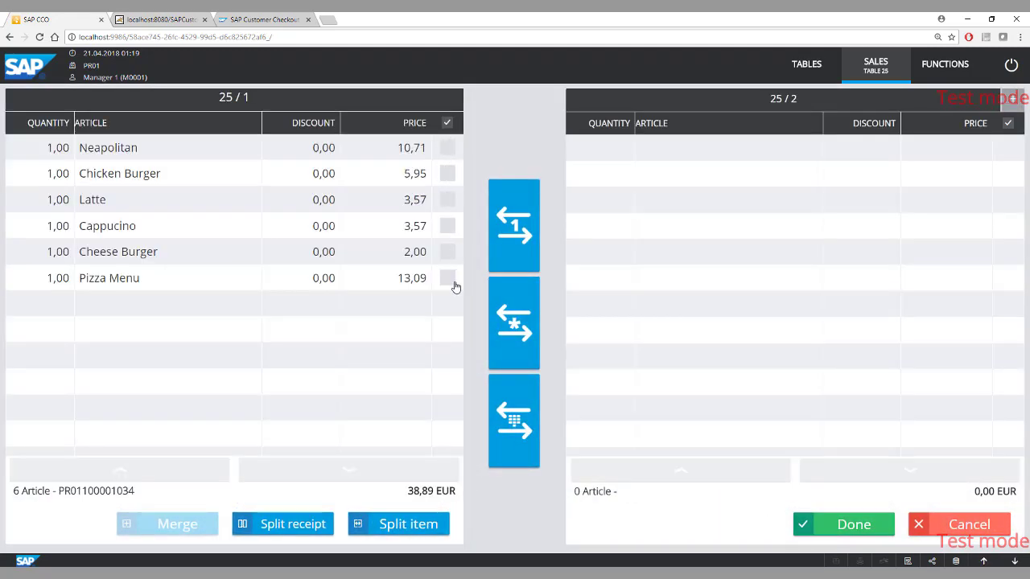
click(447, 147)
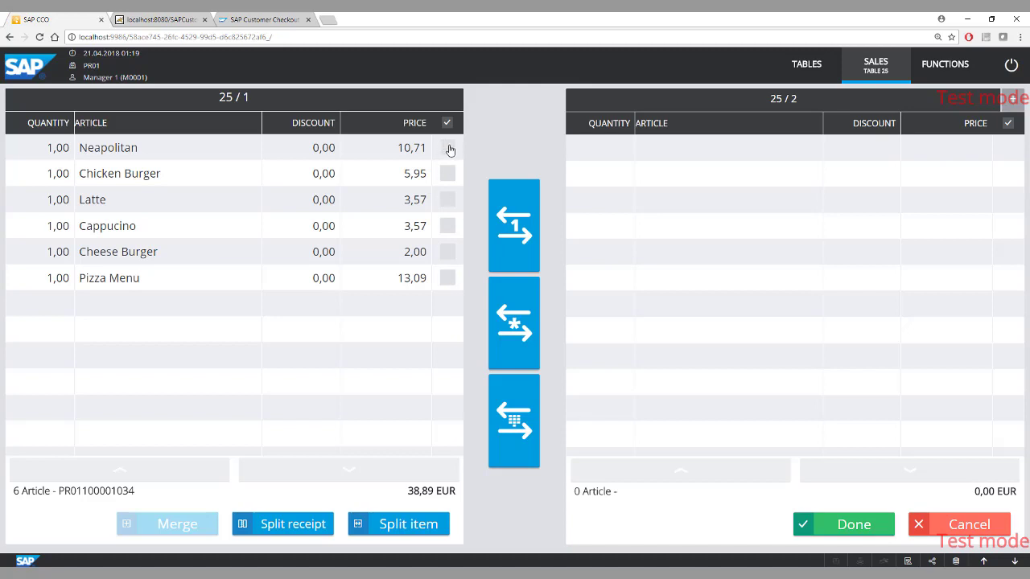
click(449, 199)
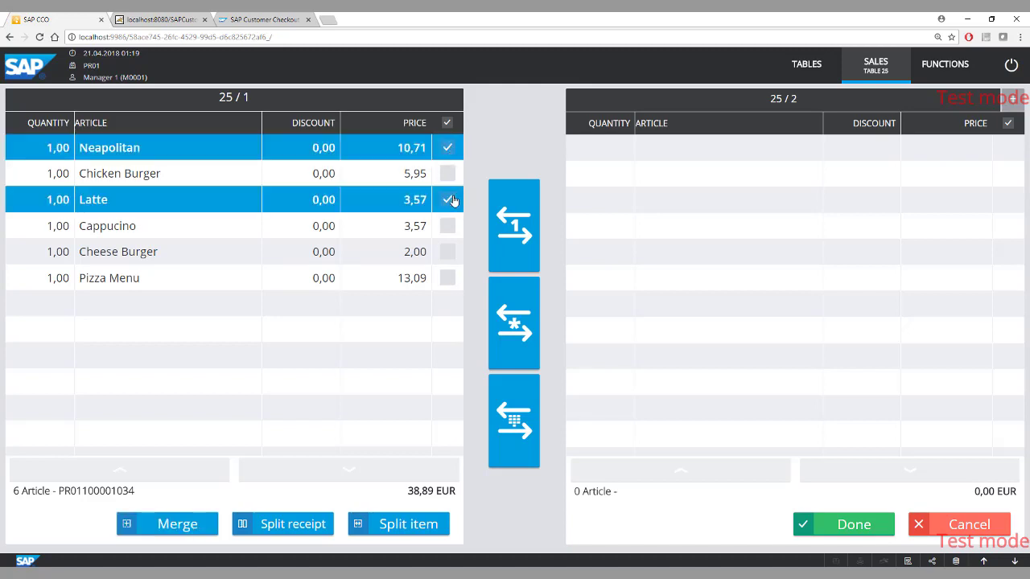
click(507, 225)
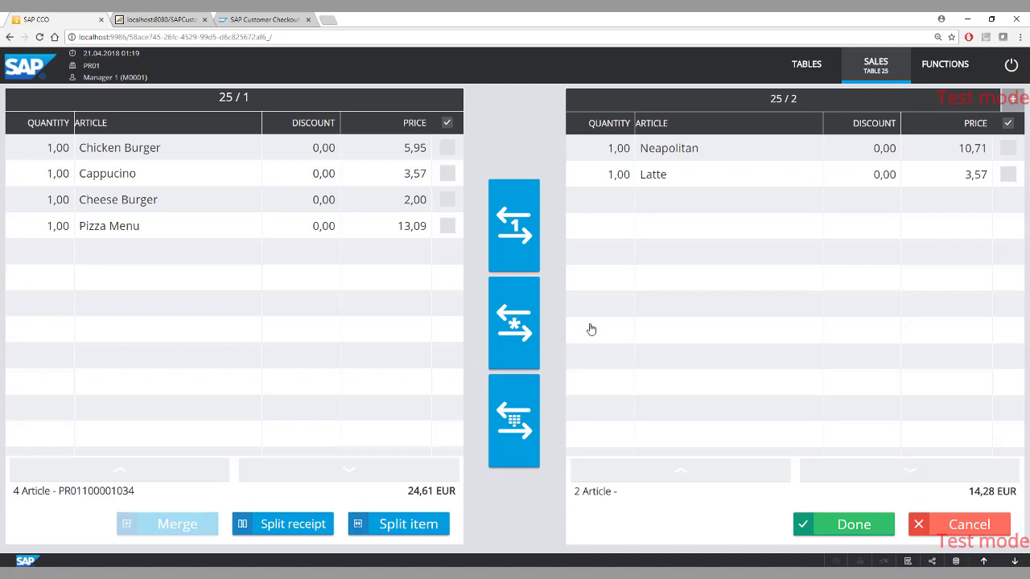
click(847, 527)
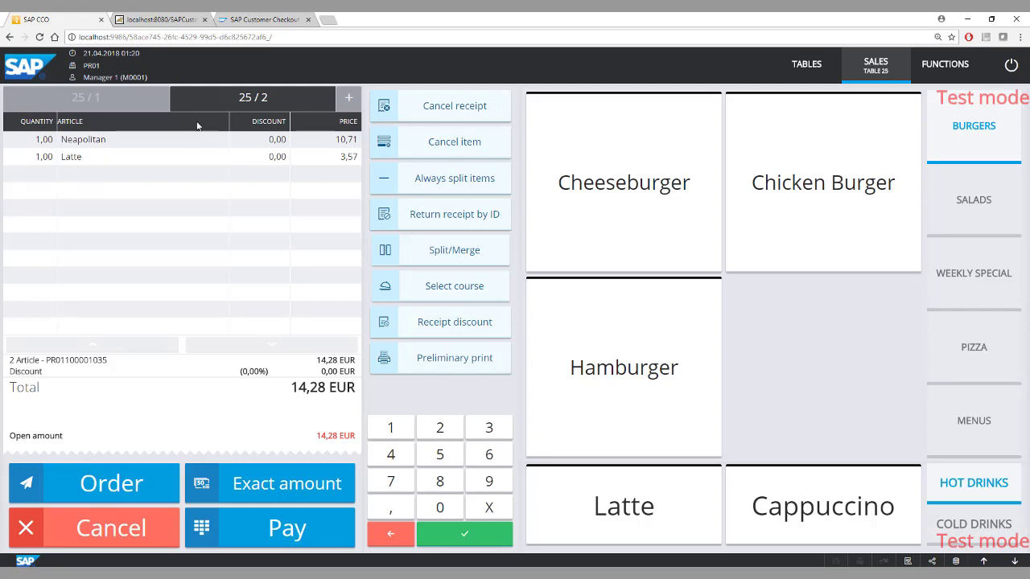
- Start paying receipt 25/1, reviewing the Card and Voucher options before returning to Cash
click(119, 103)
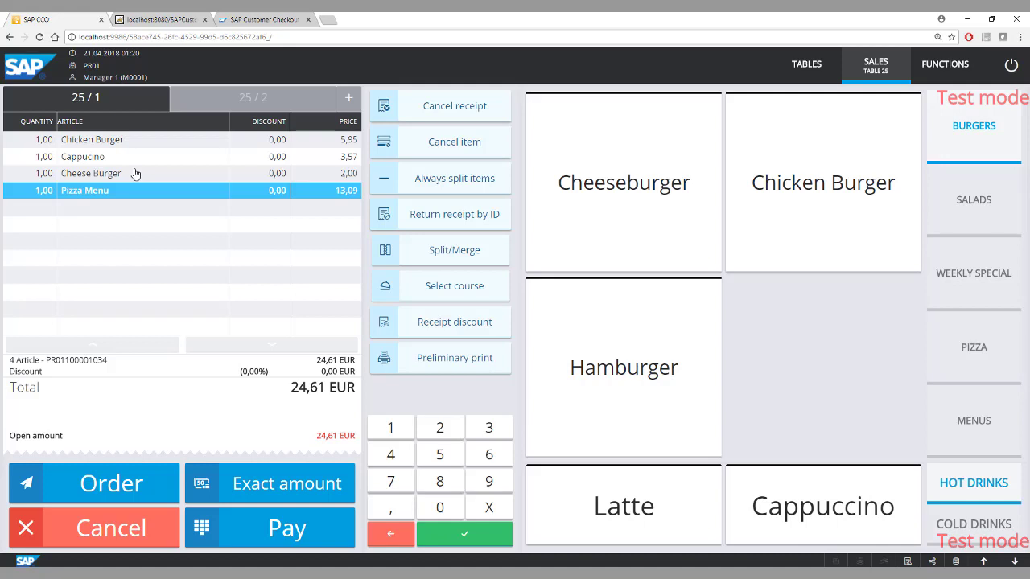
click(295, 527)
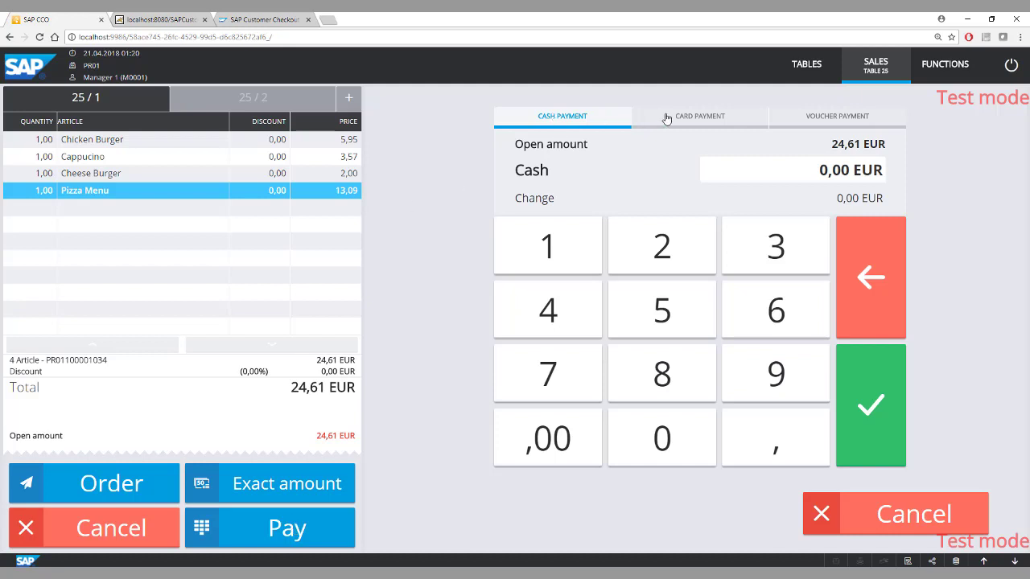
click(689, 120)
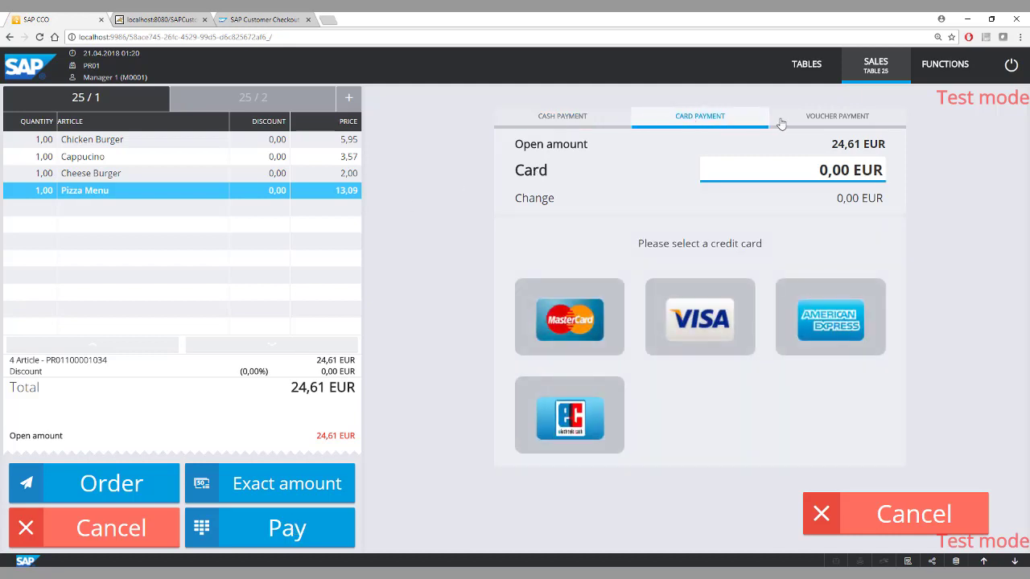
click(824, 121)
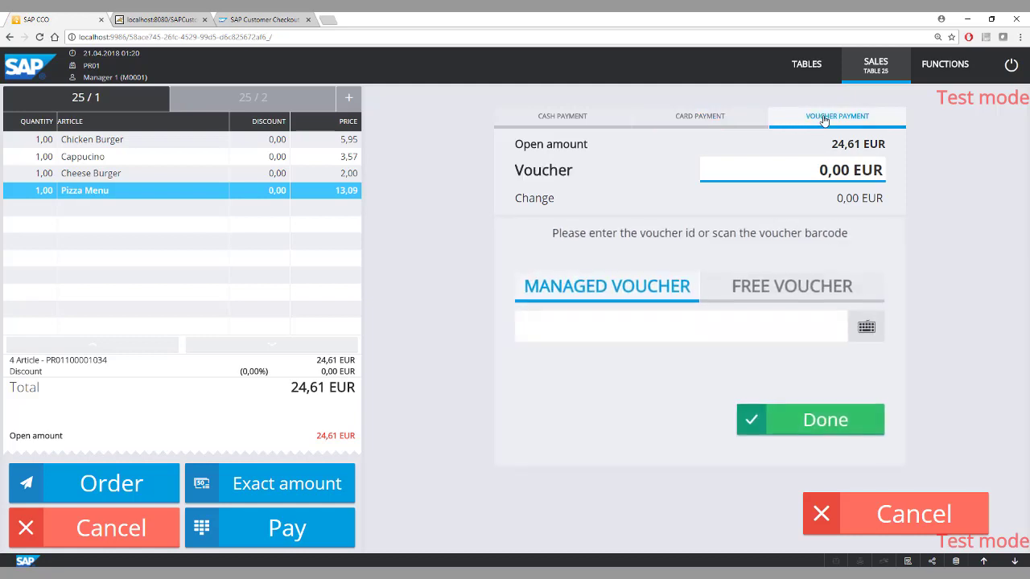
click(583, 121)
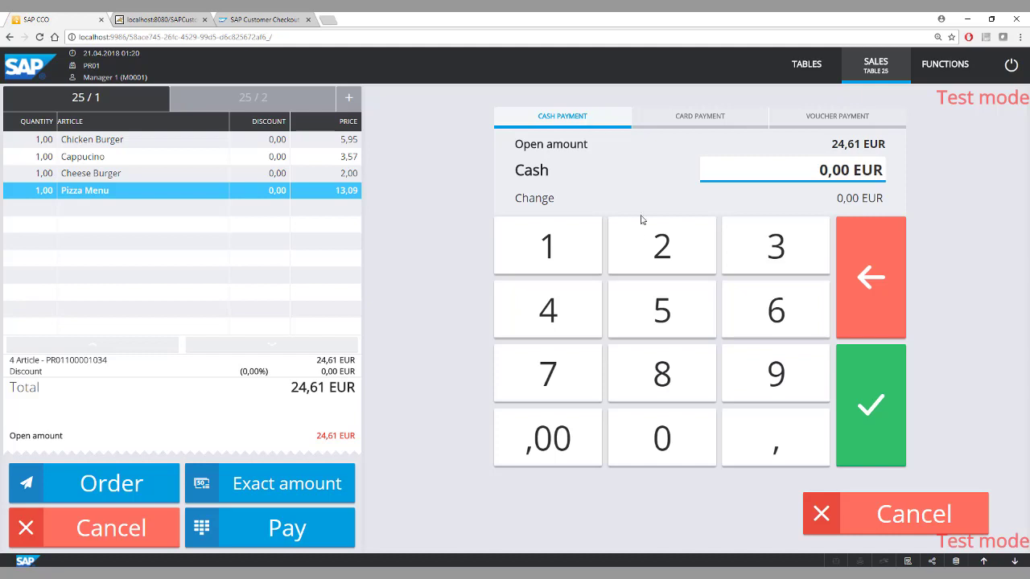
- Pay 24,61 EUR in cash for receipt 25/1
click(676, 255)
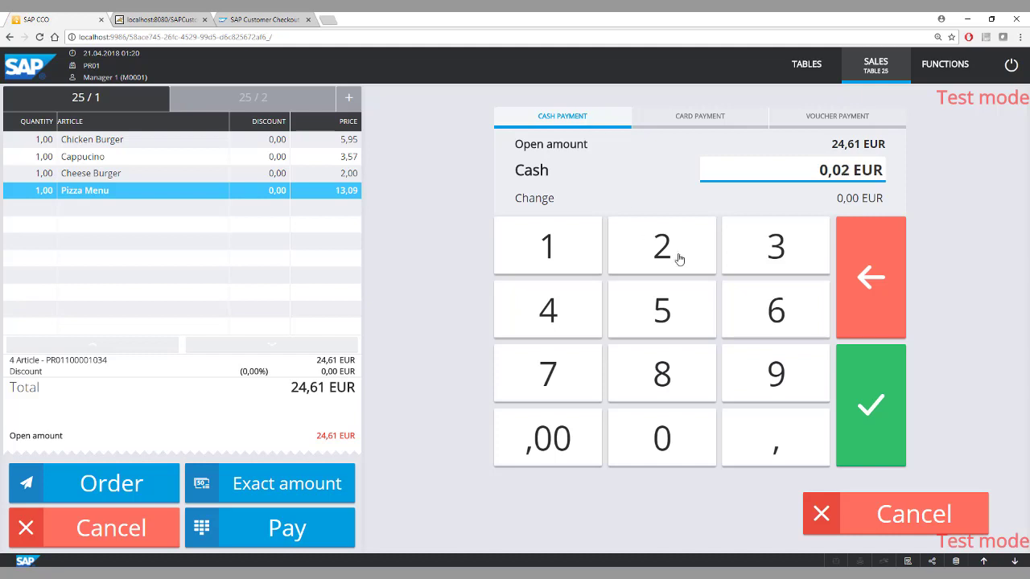
click(545, 315)
click(770, 448)
click(760, 329)
click(550, 249)
click(867, 398)
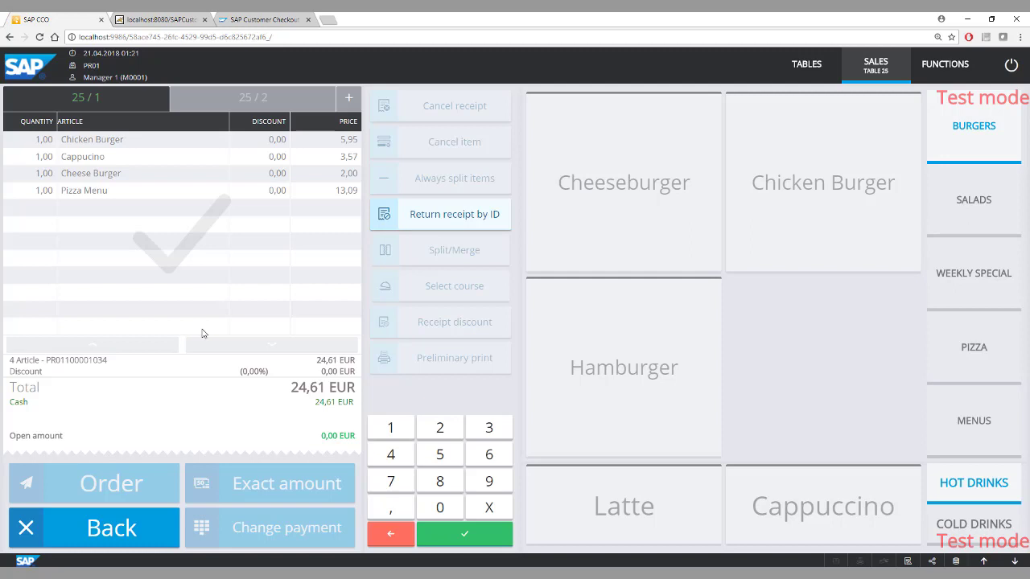
key(ctrl+3)
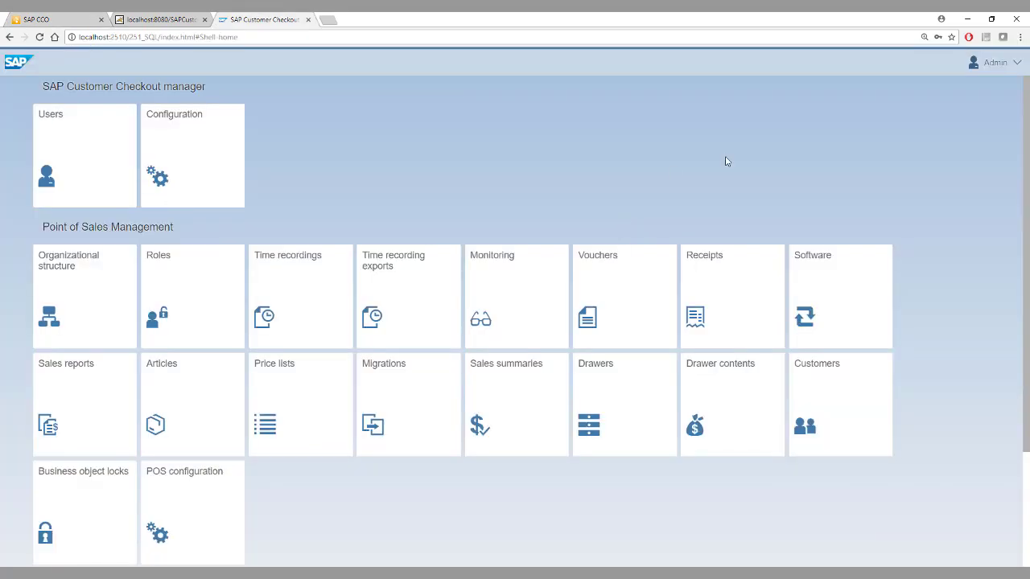
click(733, 302)
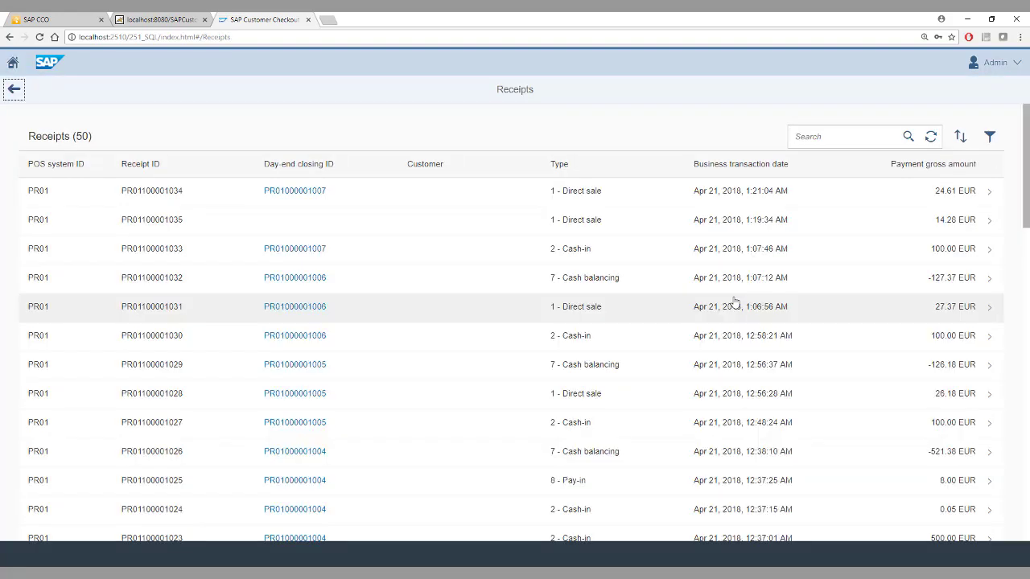
click(392, 194)
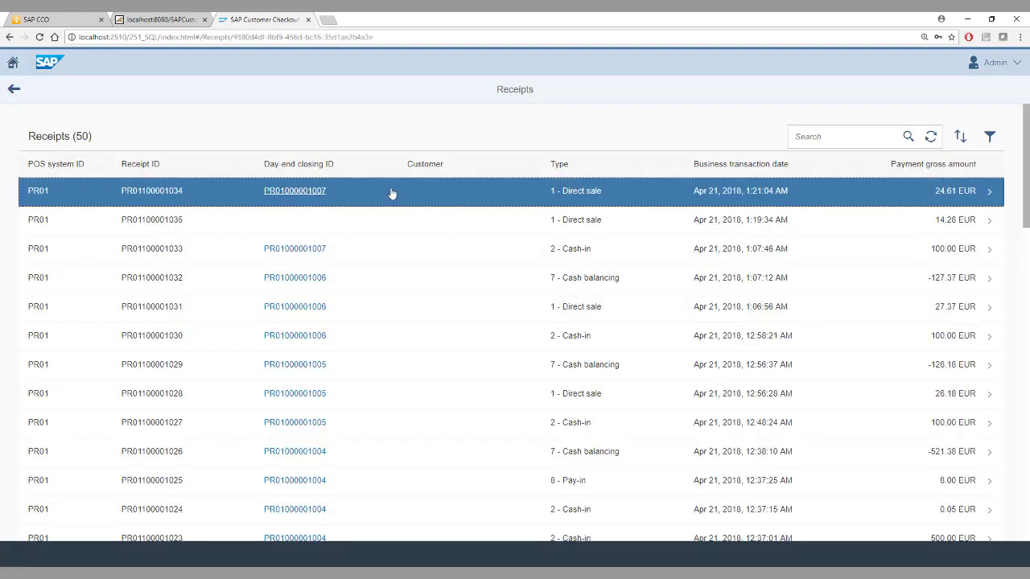
click(95, 196)
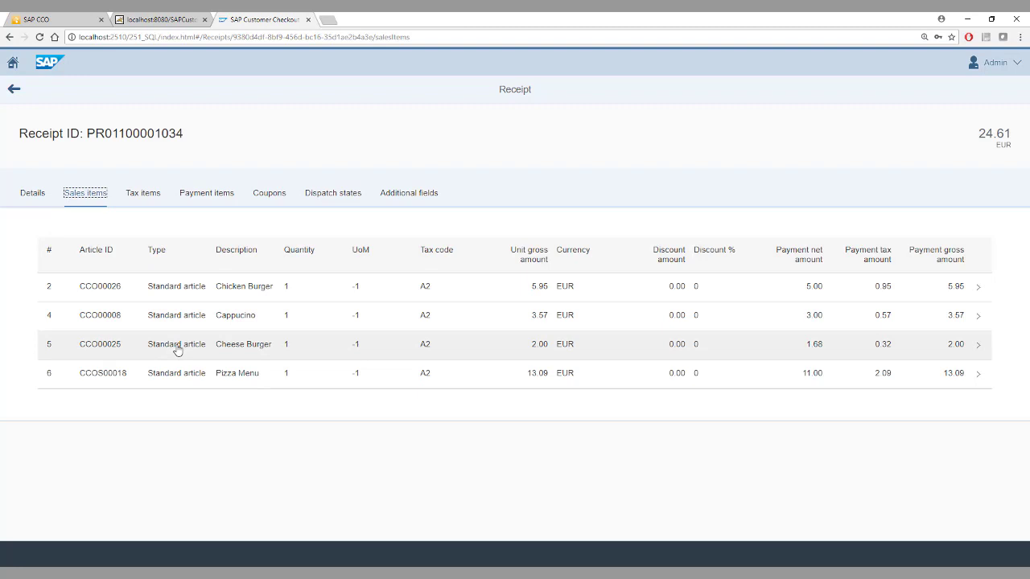
double_click(129, 133)
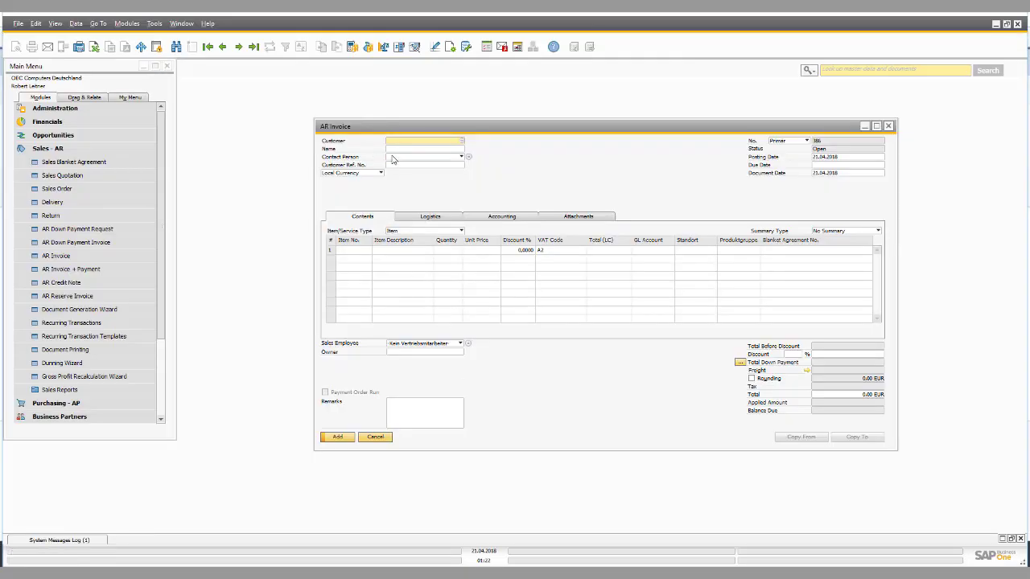
key(ctrl+f)
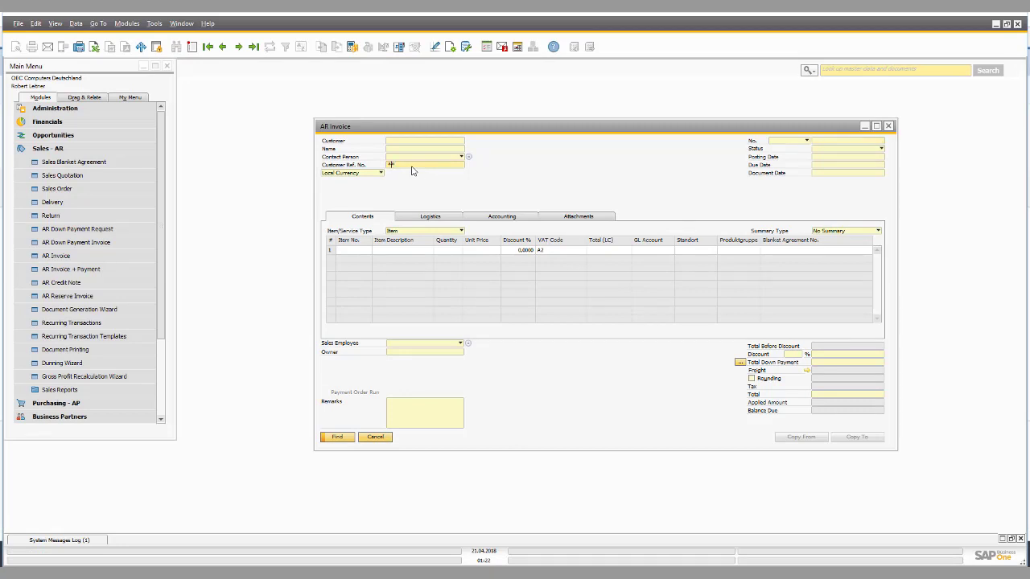
text(PR01100001034*)
click(337, 437)
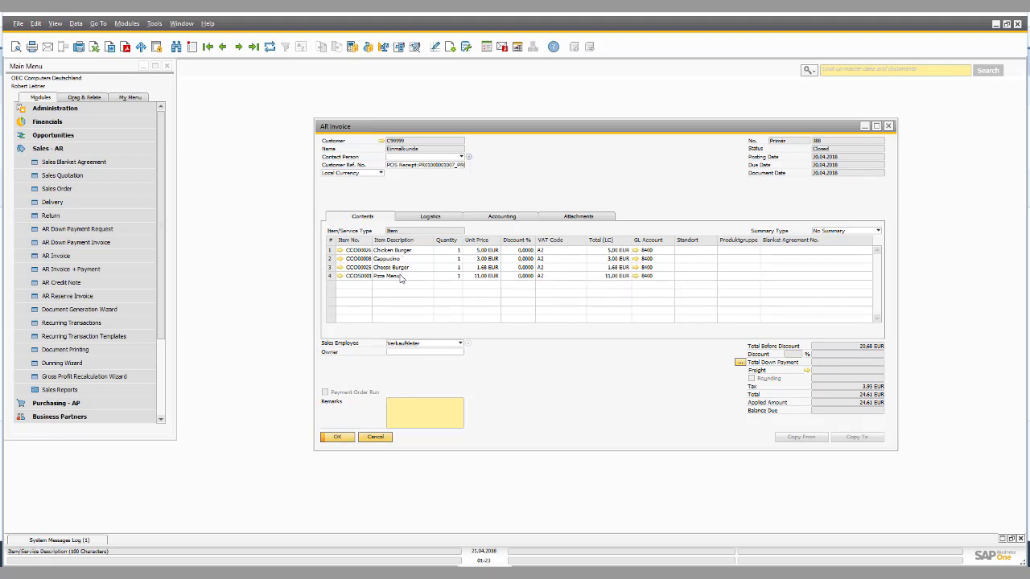
- Check the invoice's linked incoming payment means (24,61 EUR cash) via the Relationship Map
right_click(518, 172)
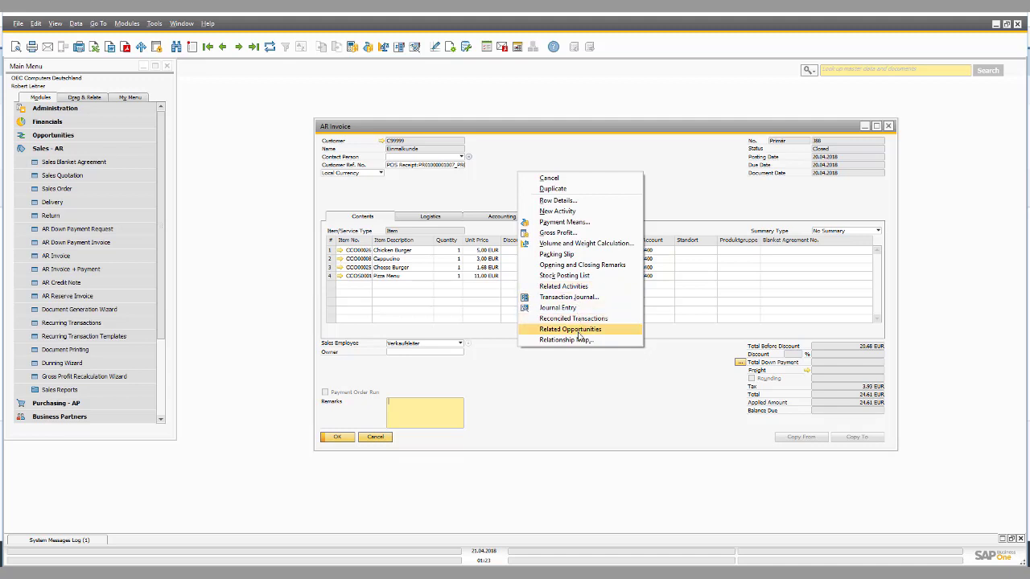
click(578, 340)
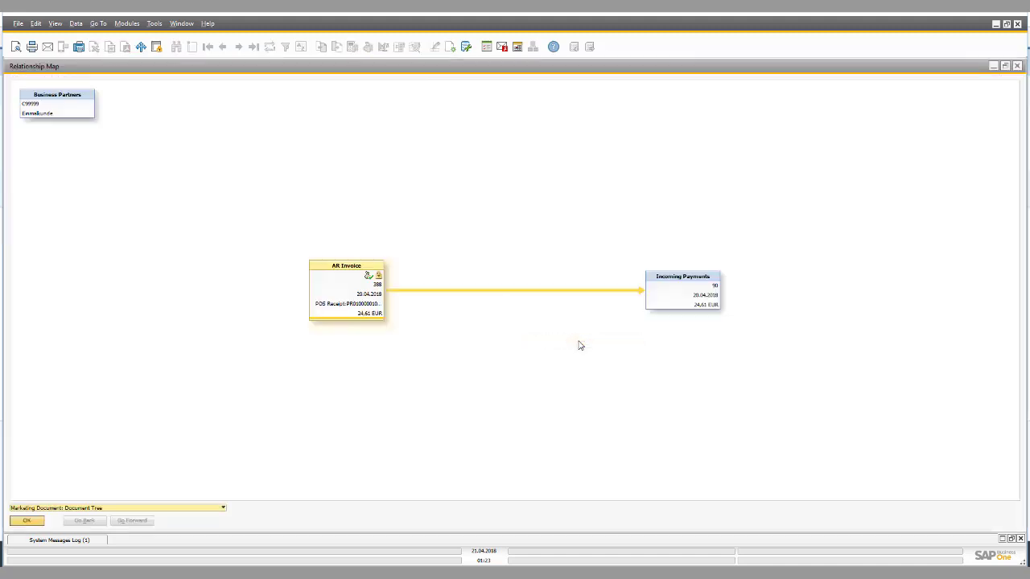
double_click(682, 280)
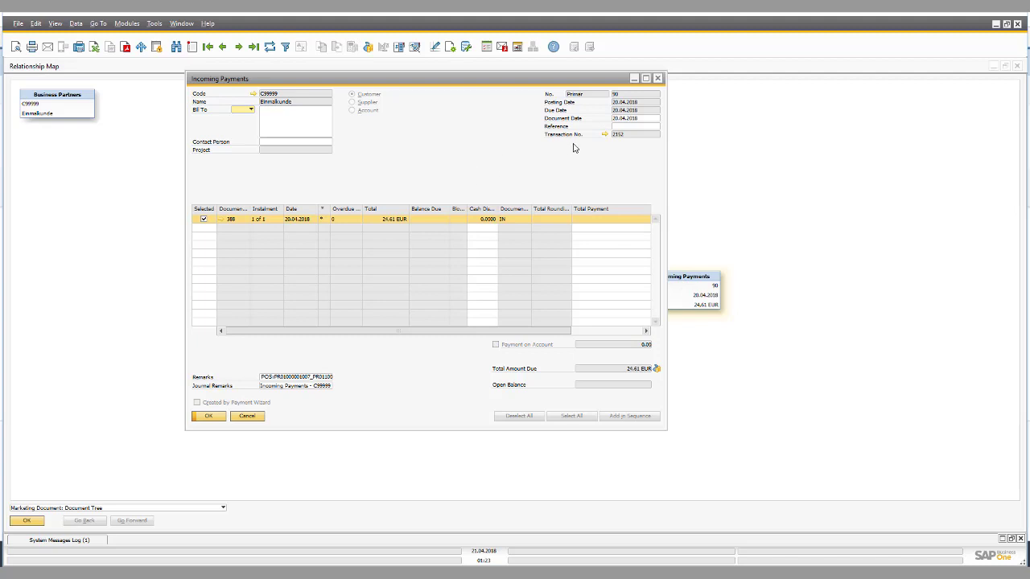
click(369, 46)
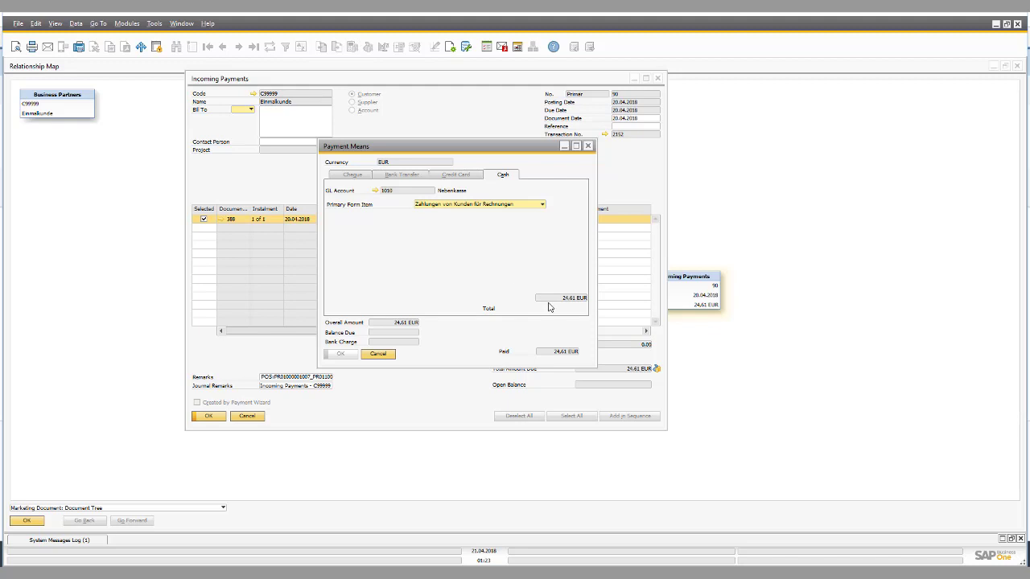
click(378, 354)
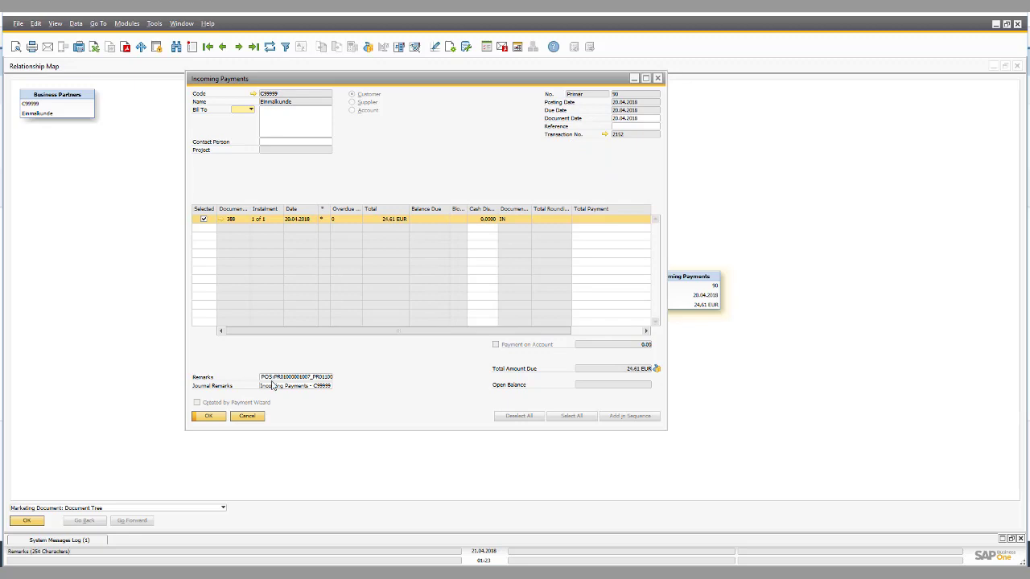
click(249, 417)
key(alt+Tab)
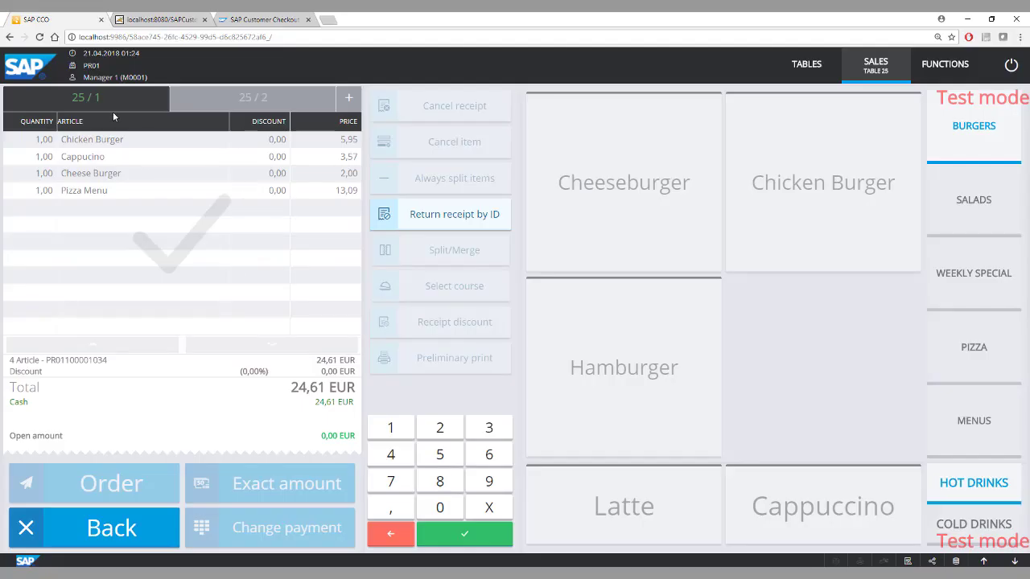
- On receipt 25/2, replace the Caesar salad with a Greek salad and send the order
click(249, 103)
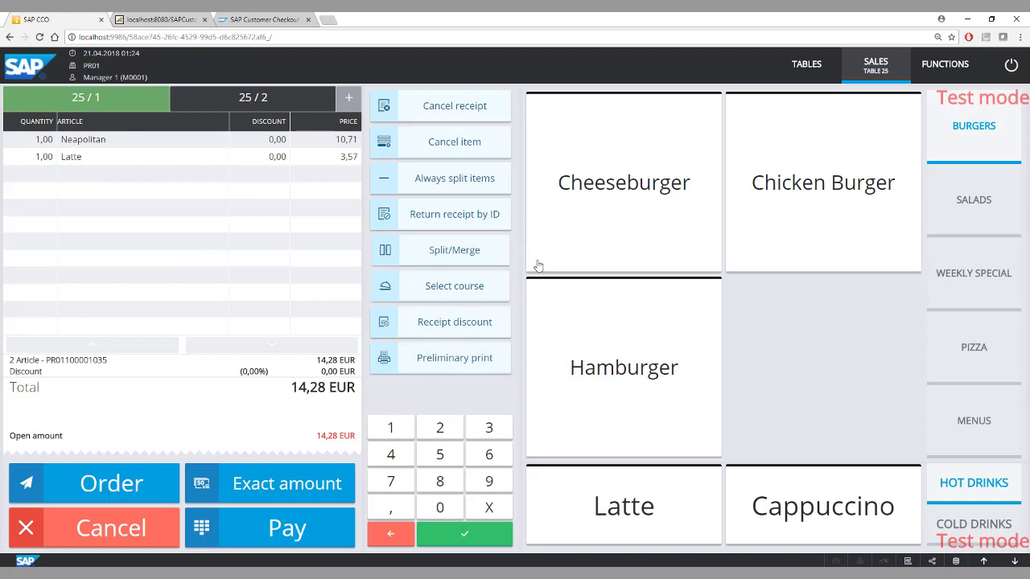
click(975, 228)
click(738, 166)
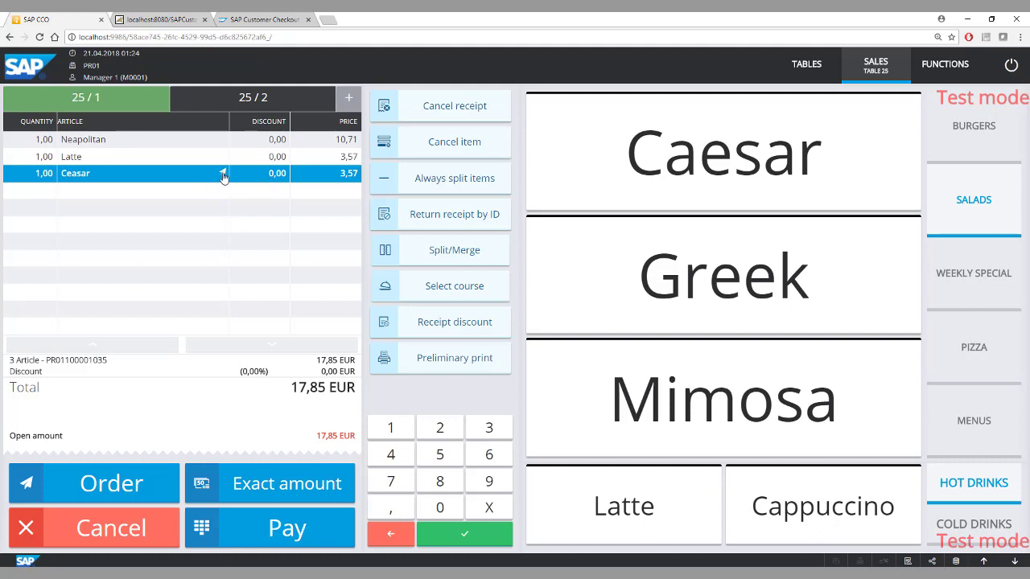
click(432, 157)
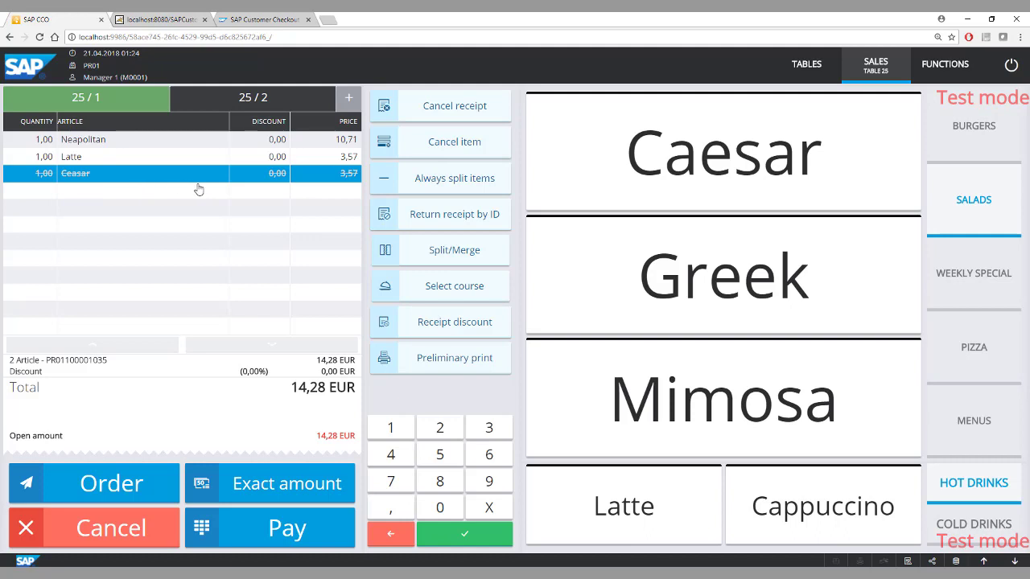
click(760, 274)
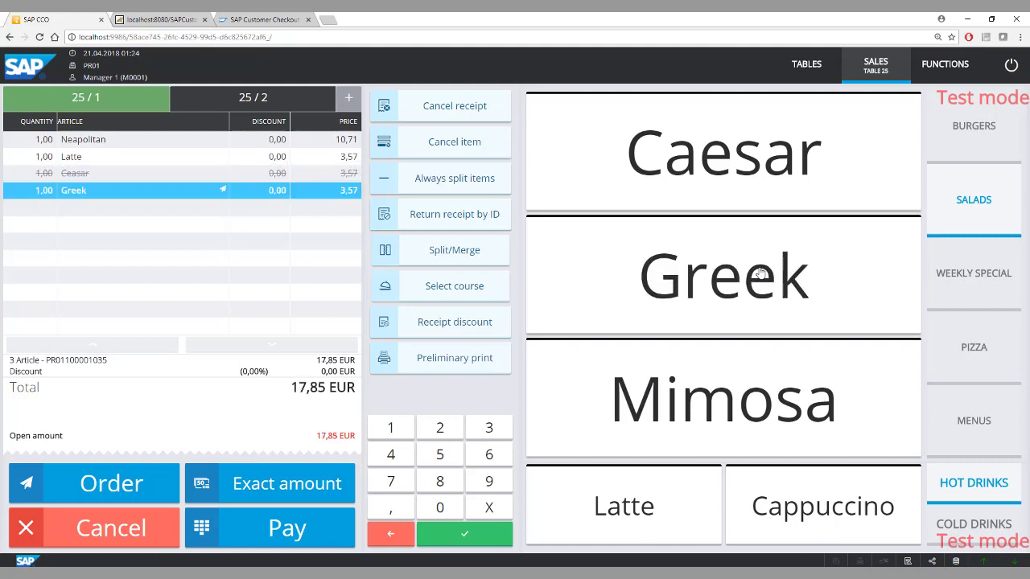
click(109, 486)
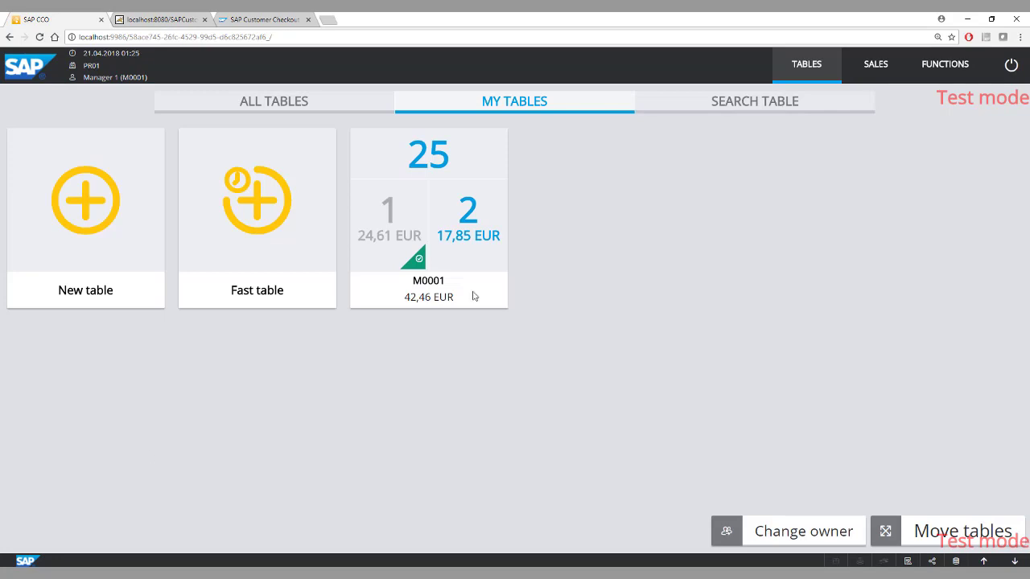
- Void the already-ordered Greek salad on receipt 25/2, bringing it back to 14,28 EUR
click(480, 211)
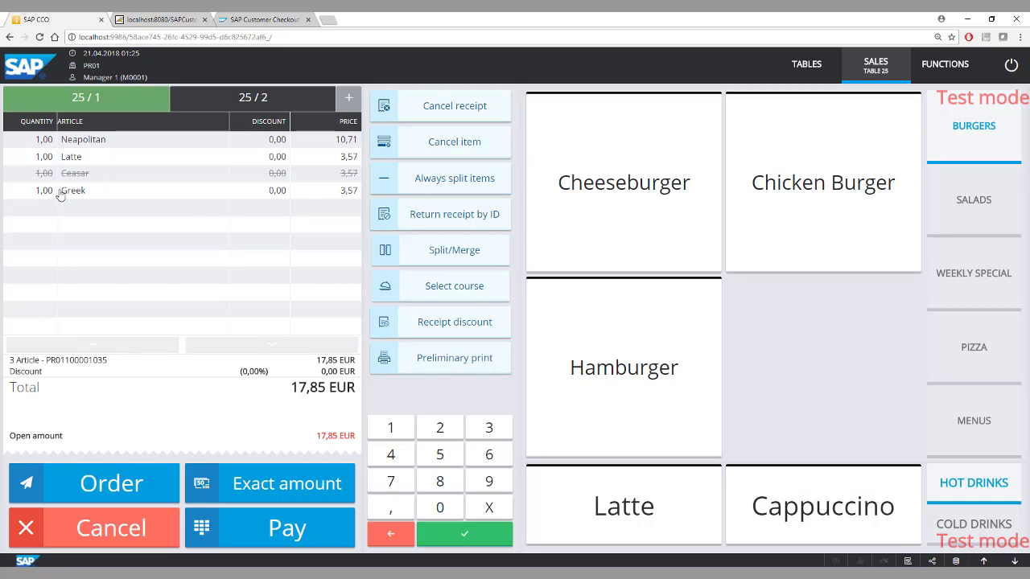
click(110, 194)
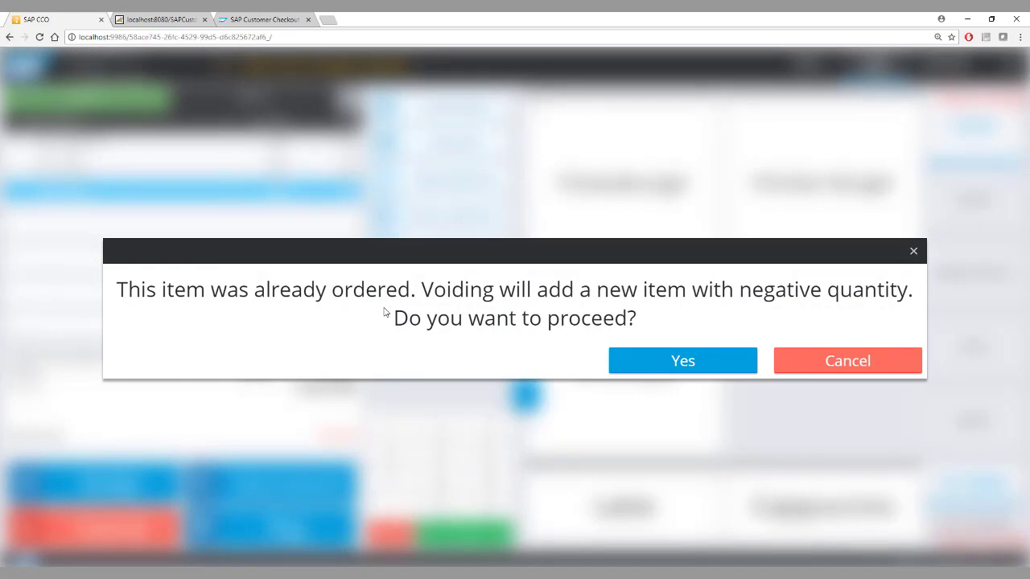
click(683, 362)
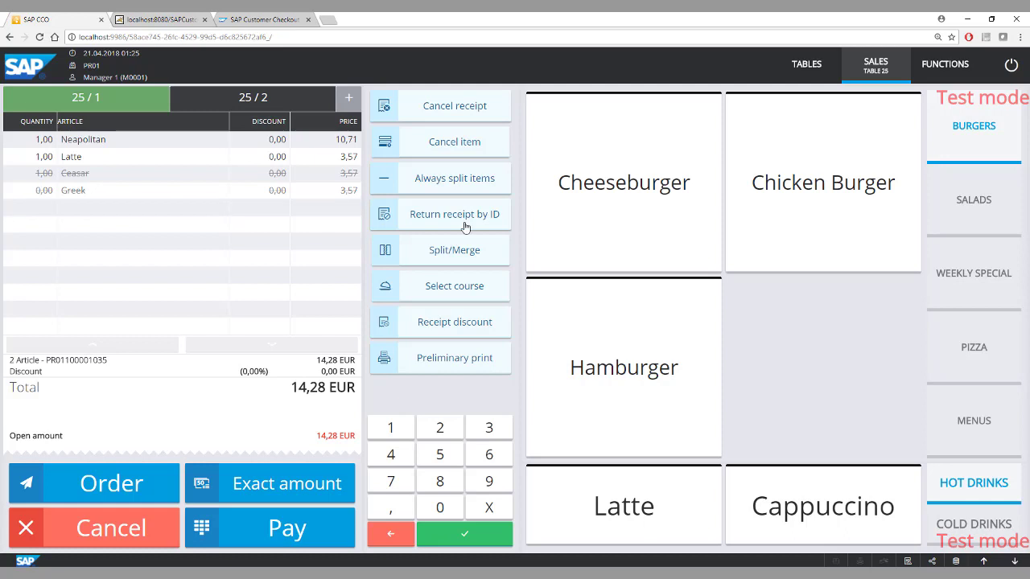
- Pay the 14,28 EUR receipt by MasterCard, then start a new table numbered 20
click(294, 526)
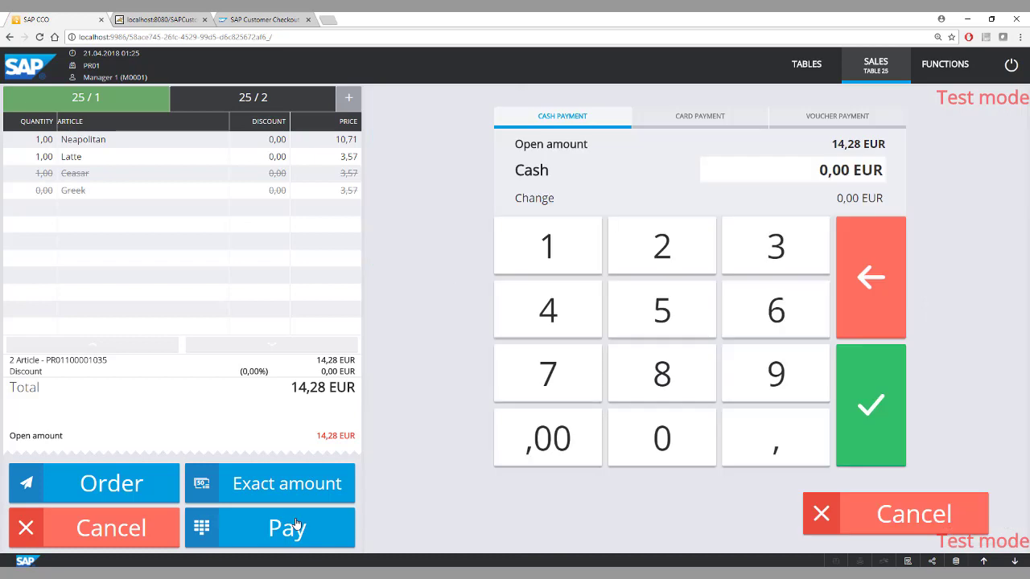
click(696, 116)
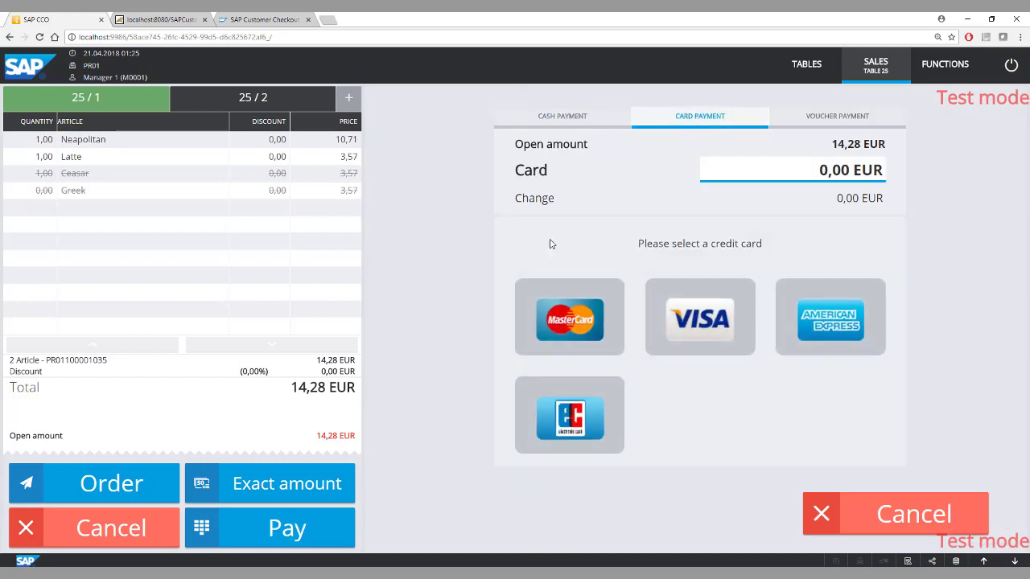
click(557, 319)
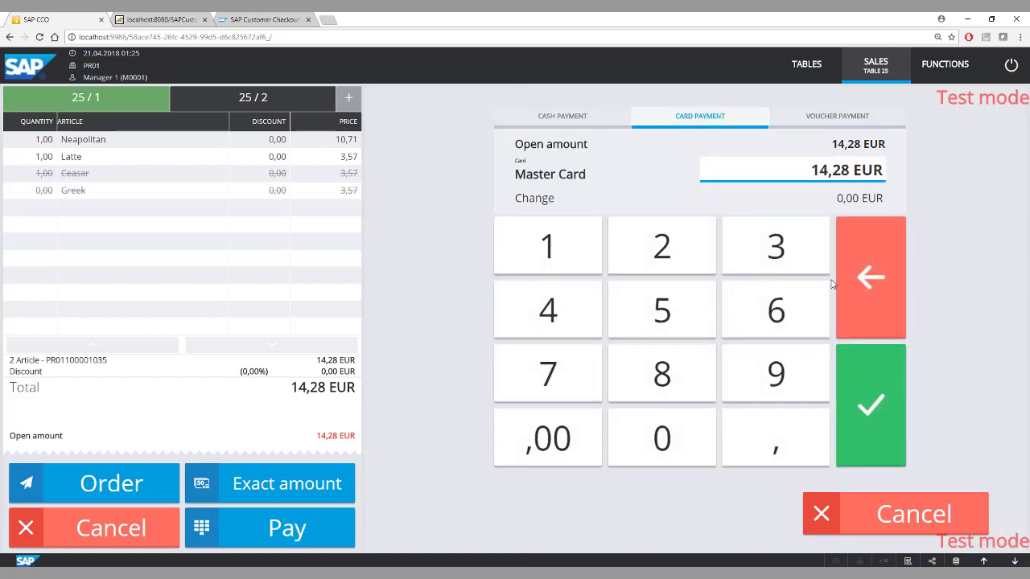
click(870, 405)
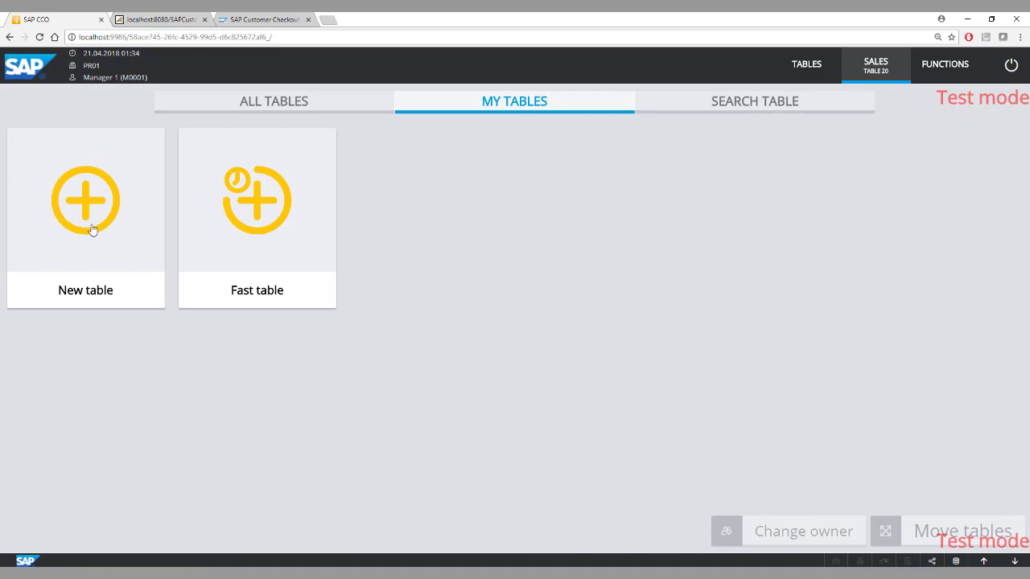
click(92, 230)
click(464, 306)
- Open table 20 and add a Neapolitan and a Sicilian pizza
click(513, 481)
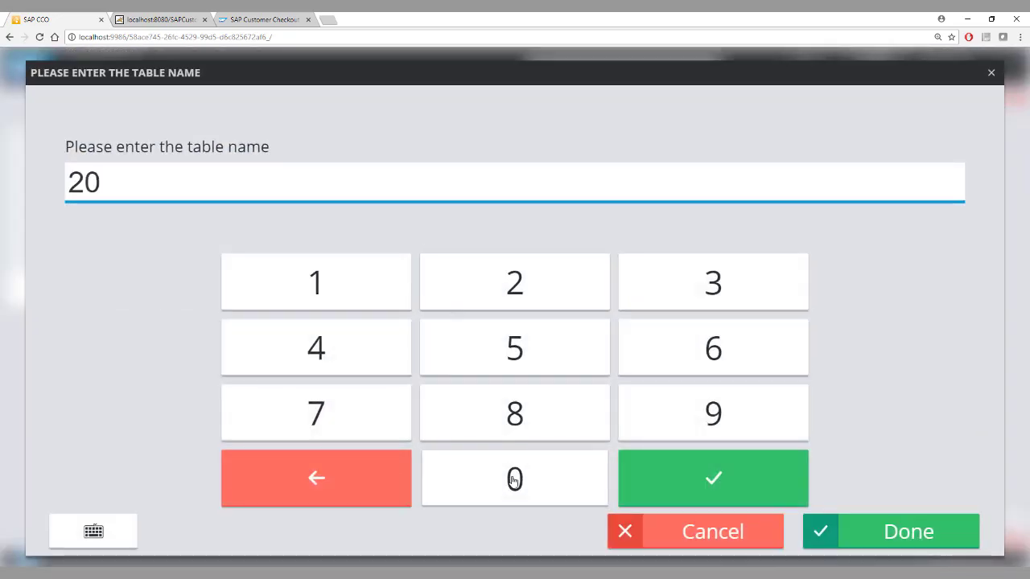
click(838, 542)
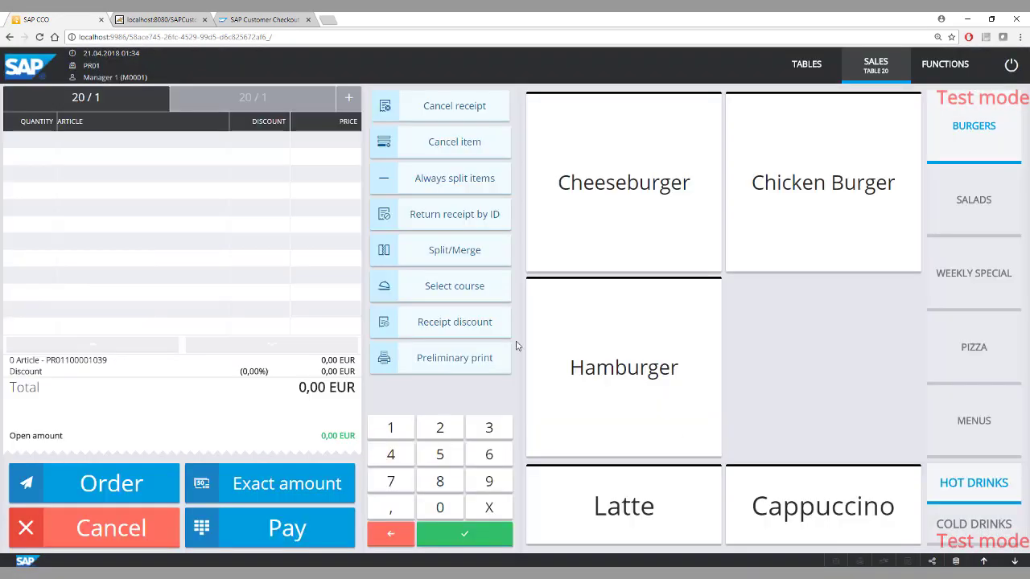
click(963, 360)
click(655, 211)
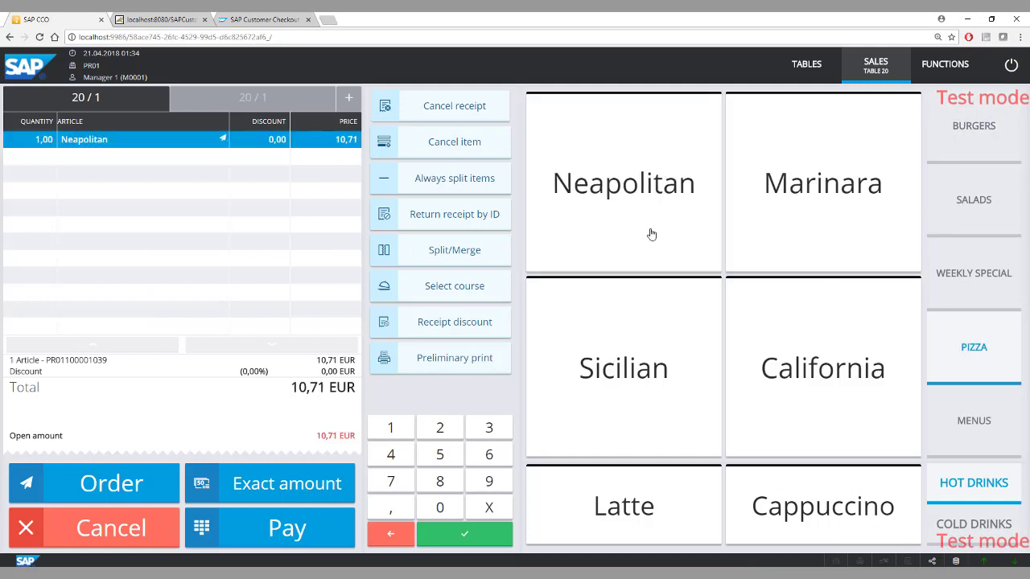
click(663, 318)
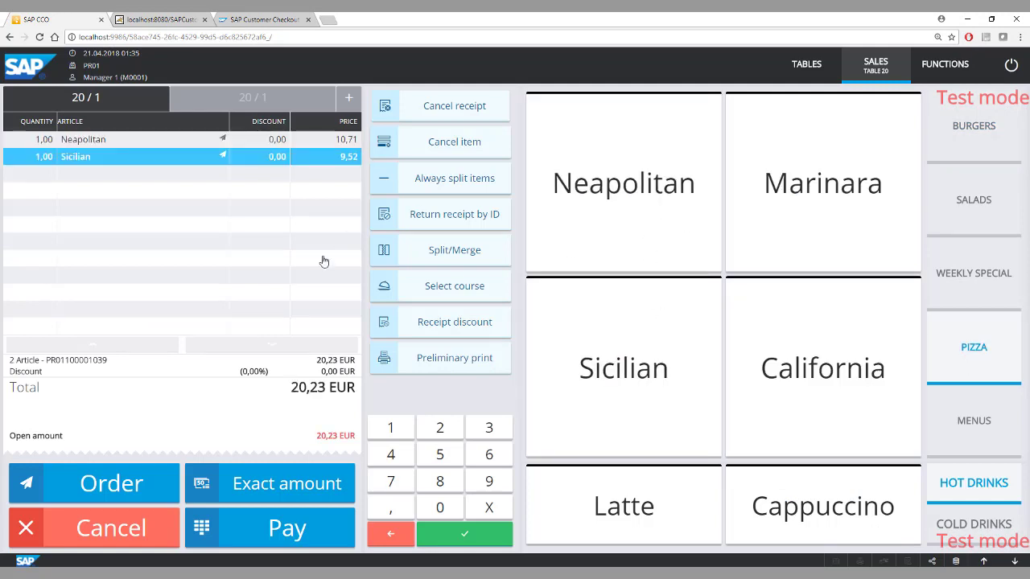
- Set the Neapolitan quantity to 3 and its price to 10
click(36, 138)
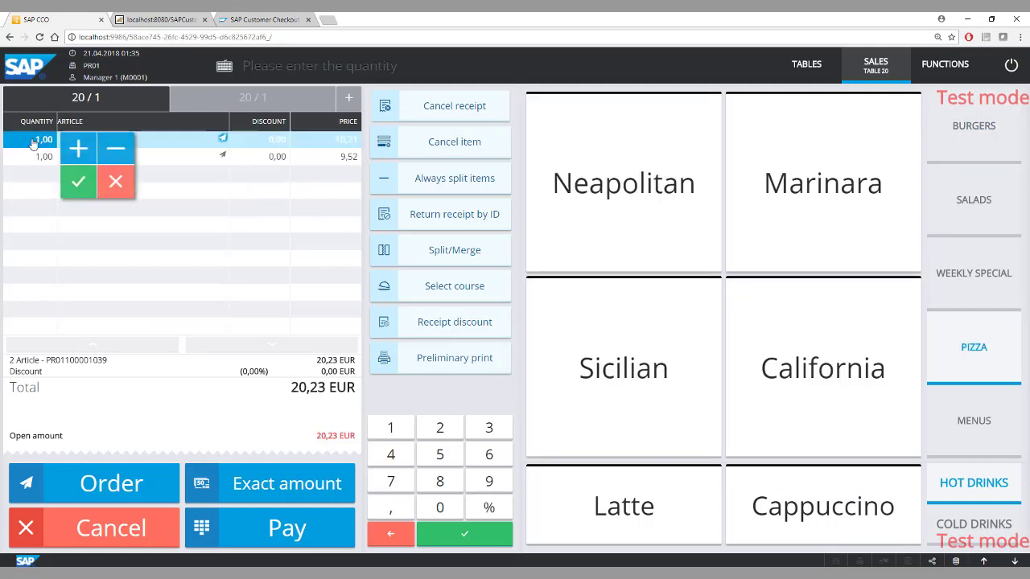
click(86, 155)
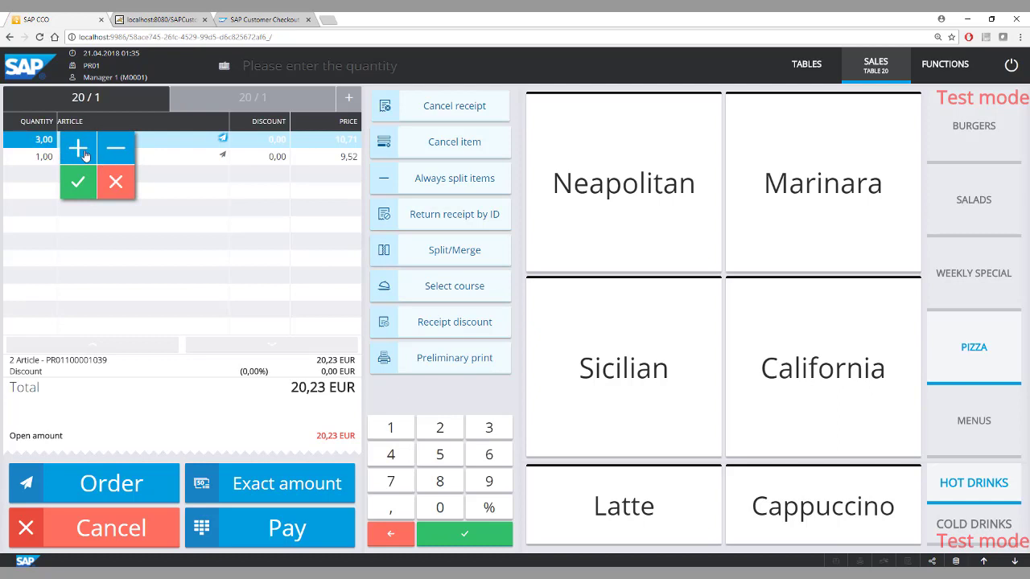
click(84, 181)
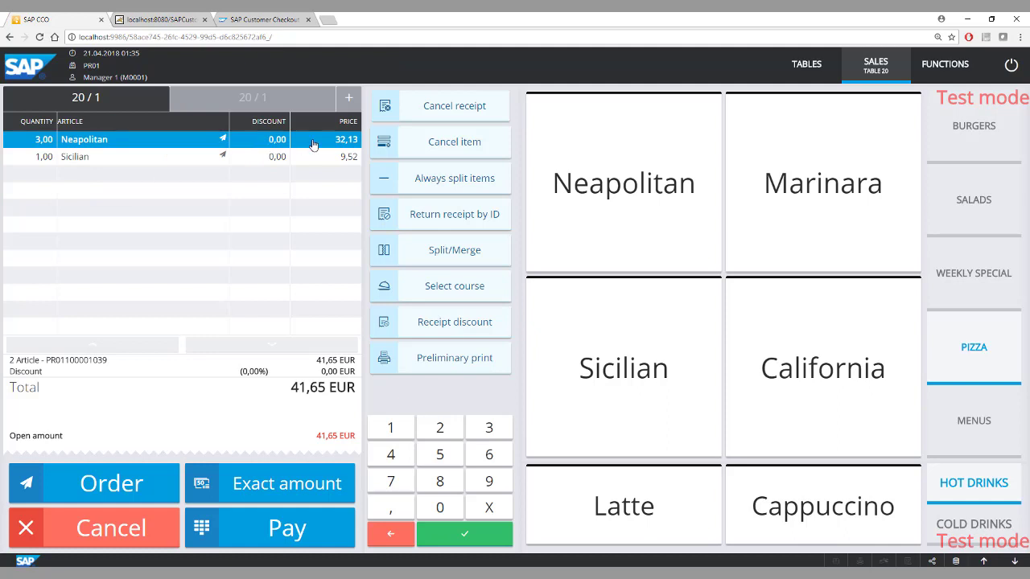
click(326, 144)
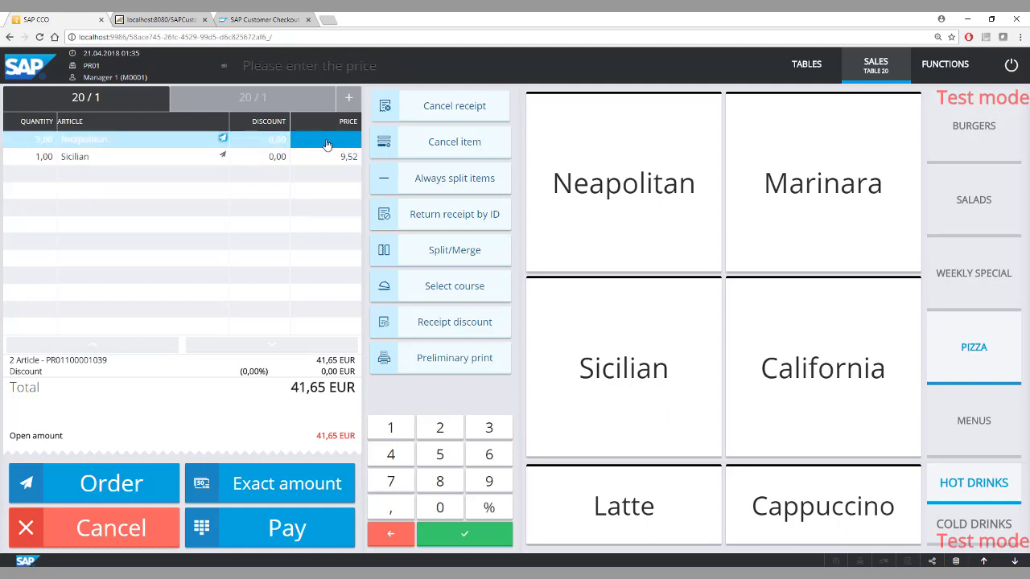
text(10)
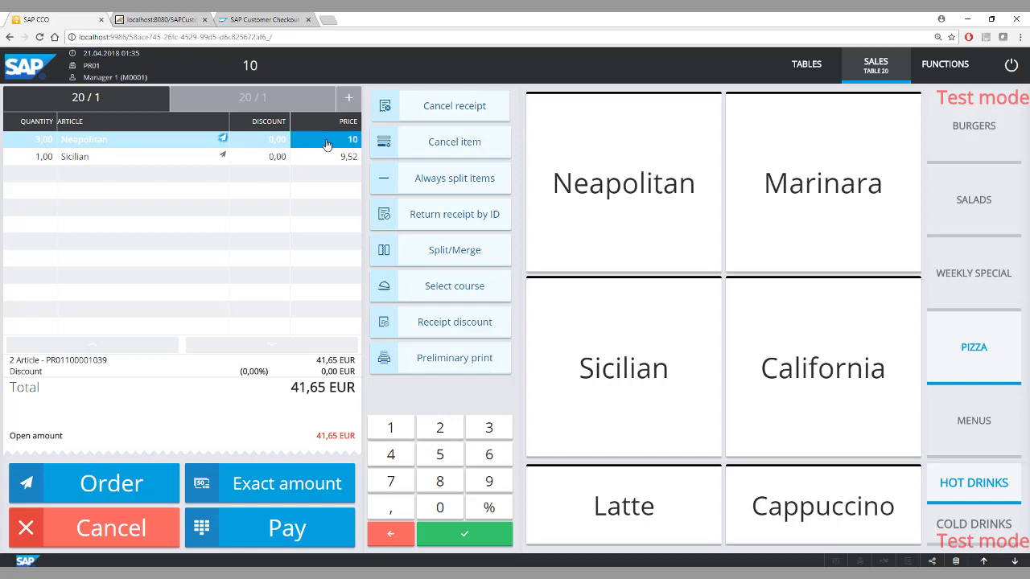
key(Return)
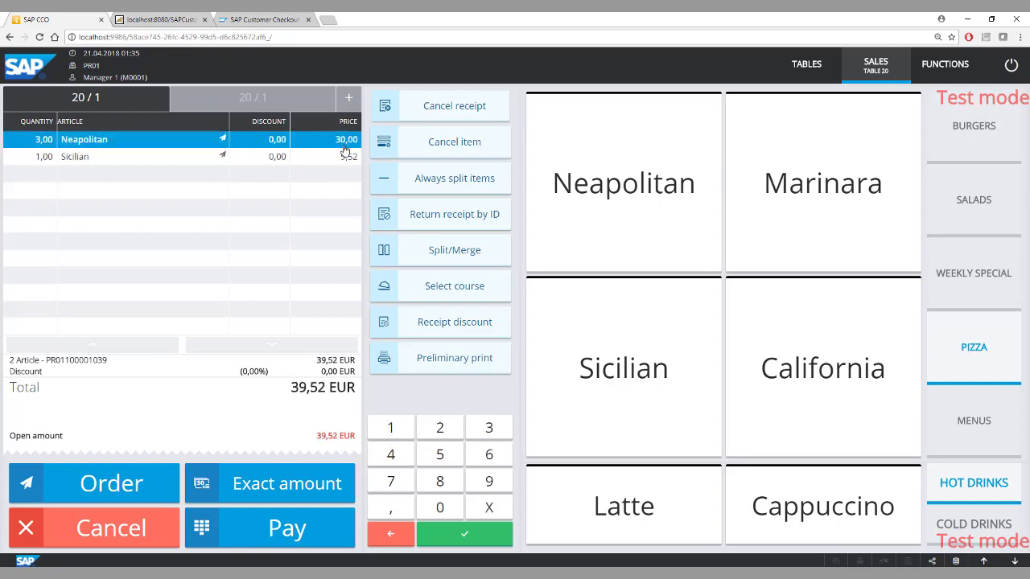
- Send table 20's order and move the table to number 207
click(115, 485)
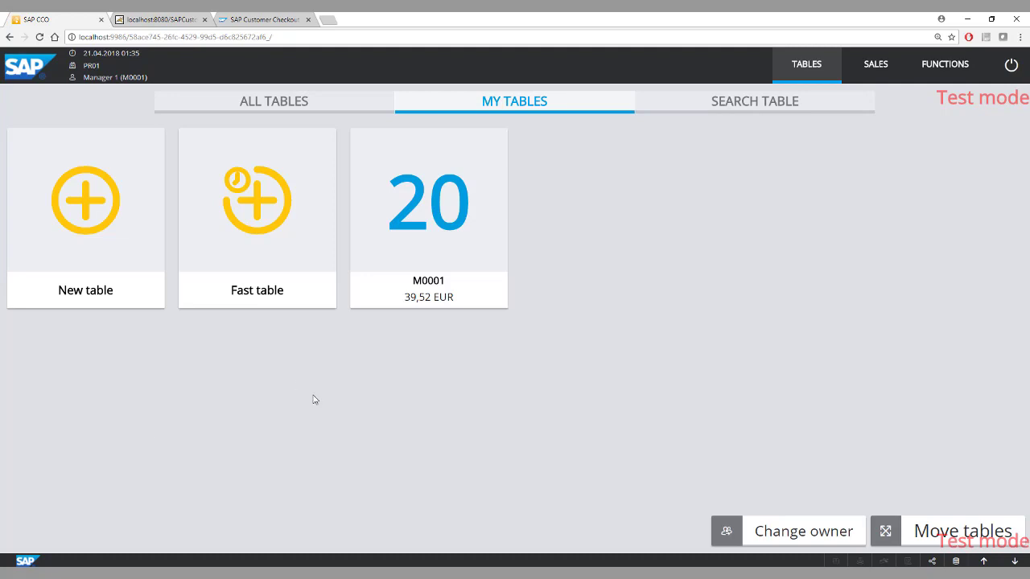
click(940, 532)
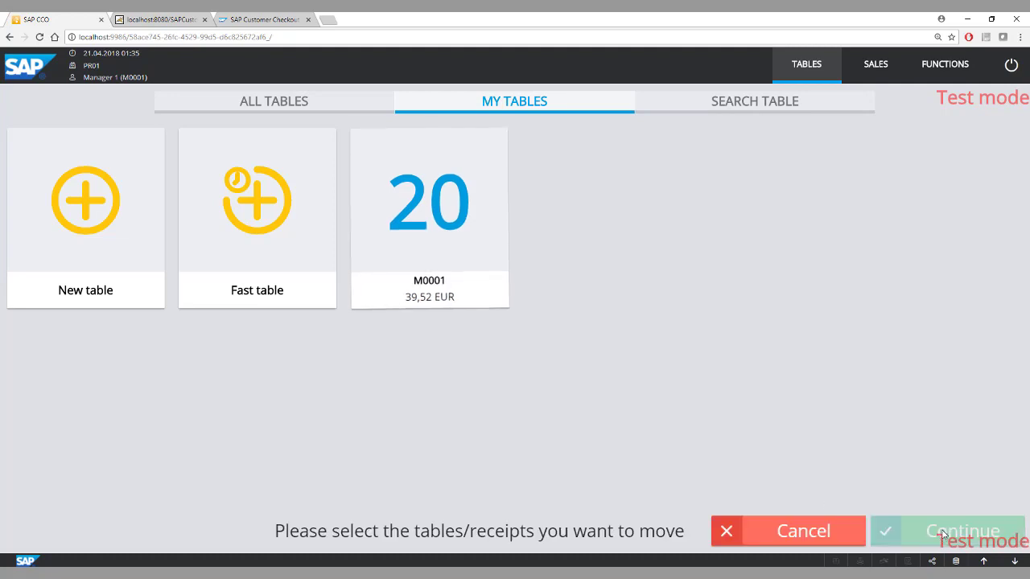
click(421, 251)
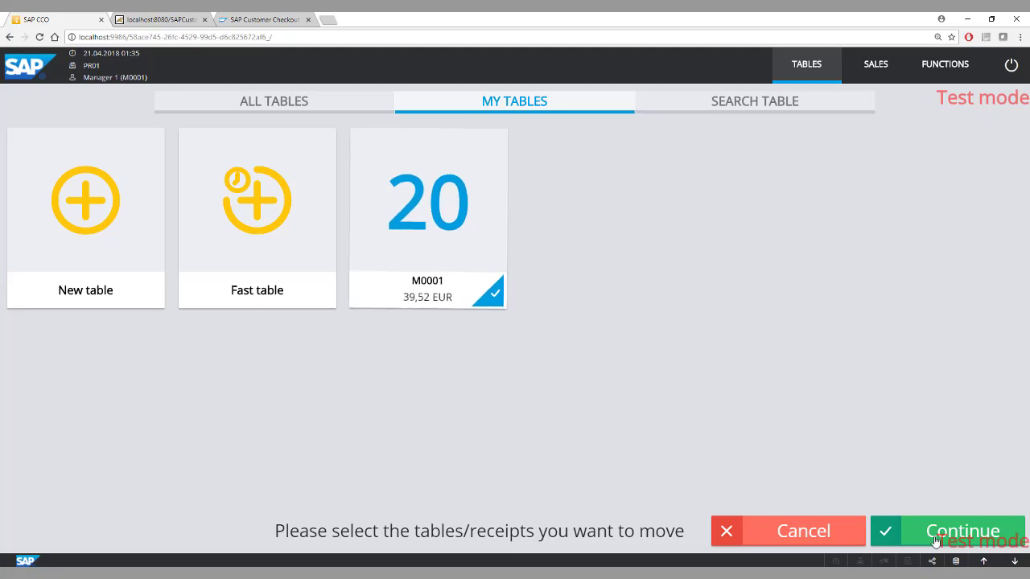
click(885, 527)
click(522, 295)
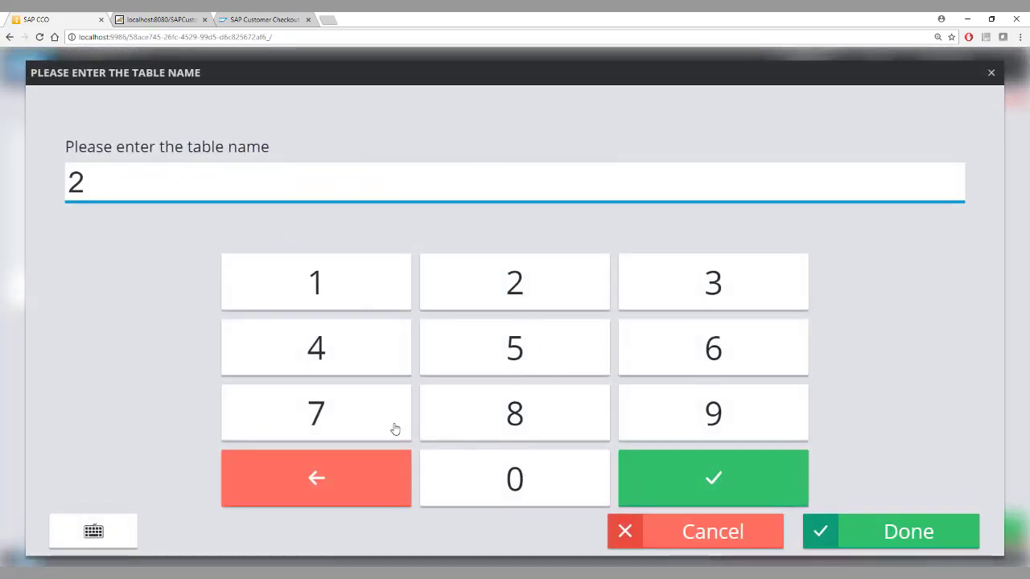
click(493, 481)
click(301, 421)
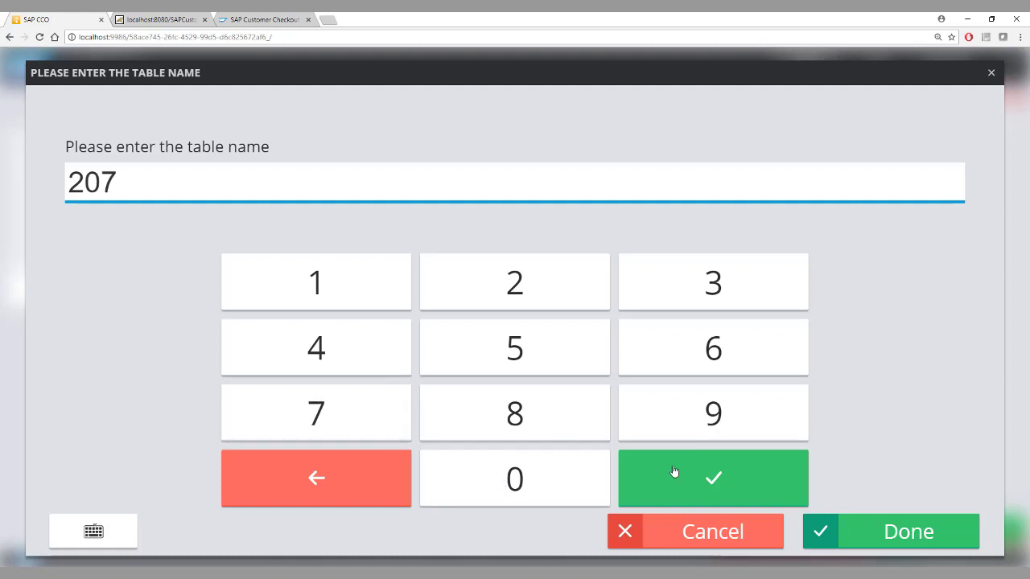
click(902, 532)
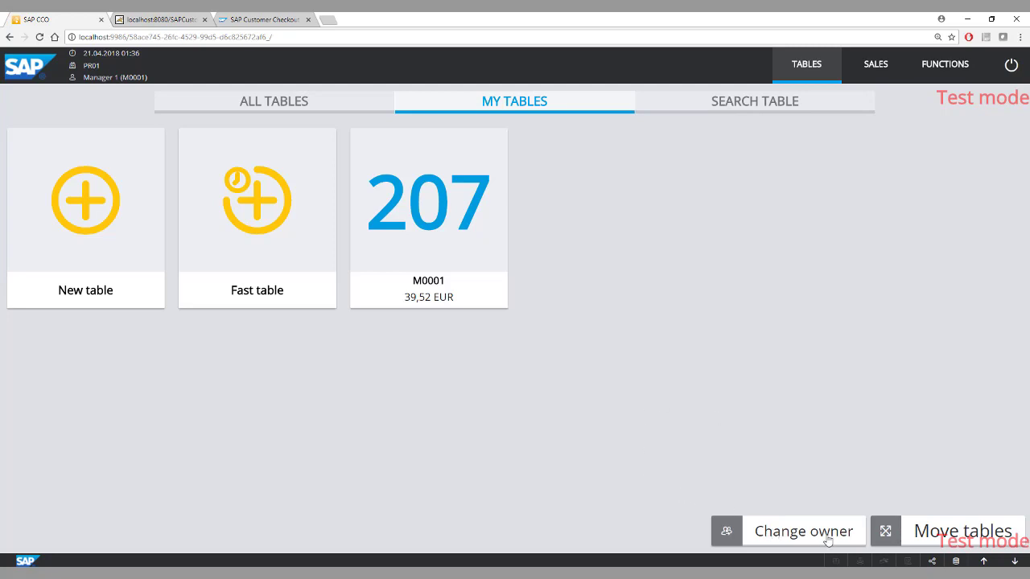
- Begin reassigning table 207 to a different table owner
click(827, 539)
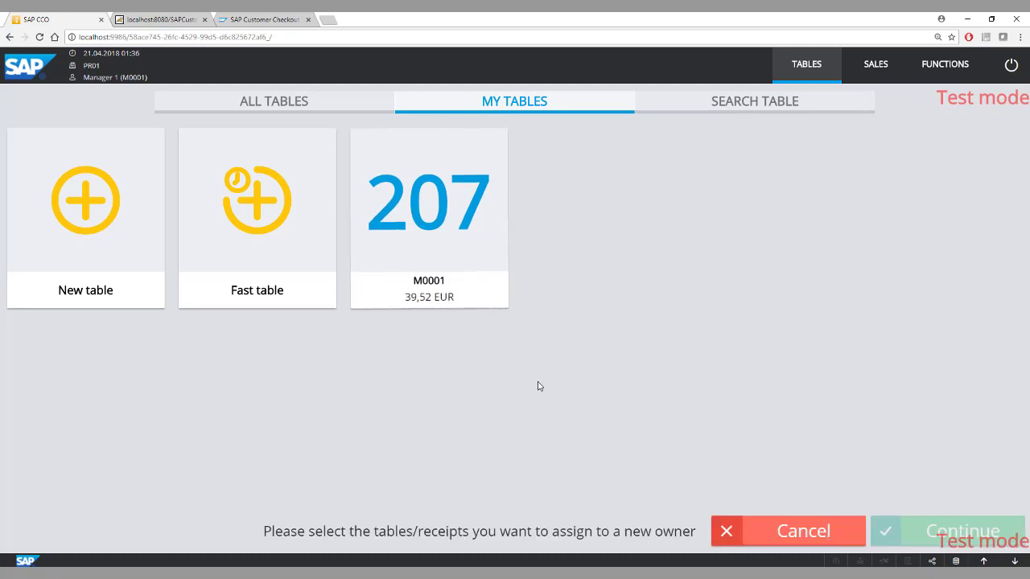
click(423, 246)
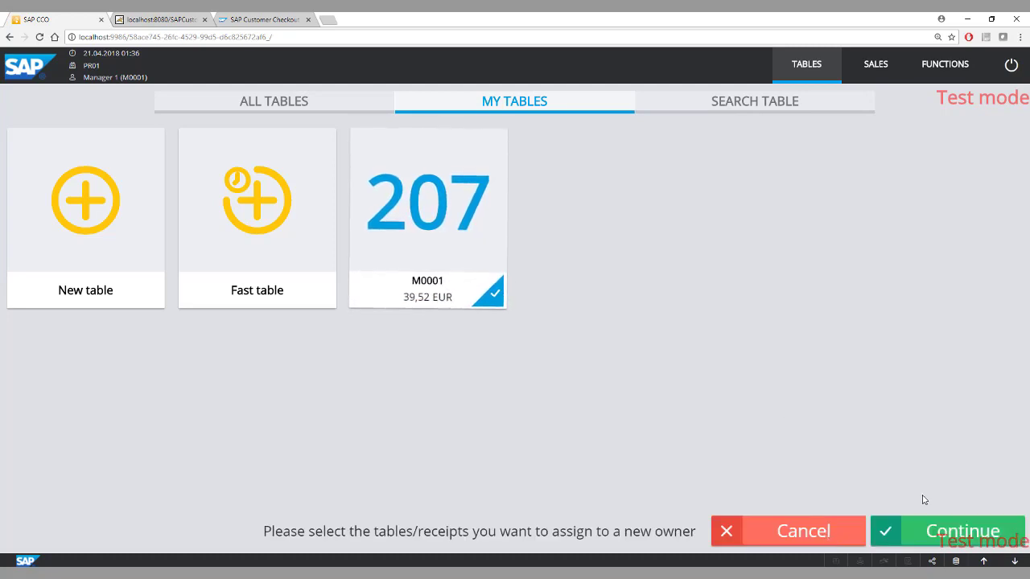
click(939, 528)
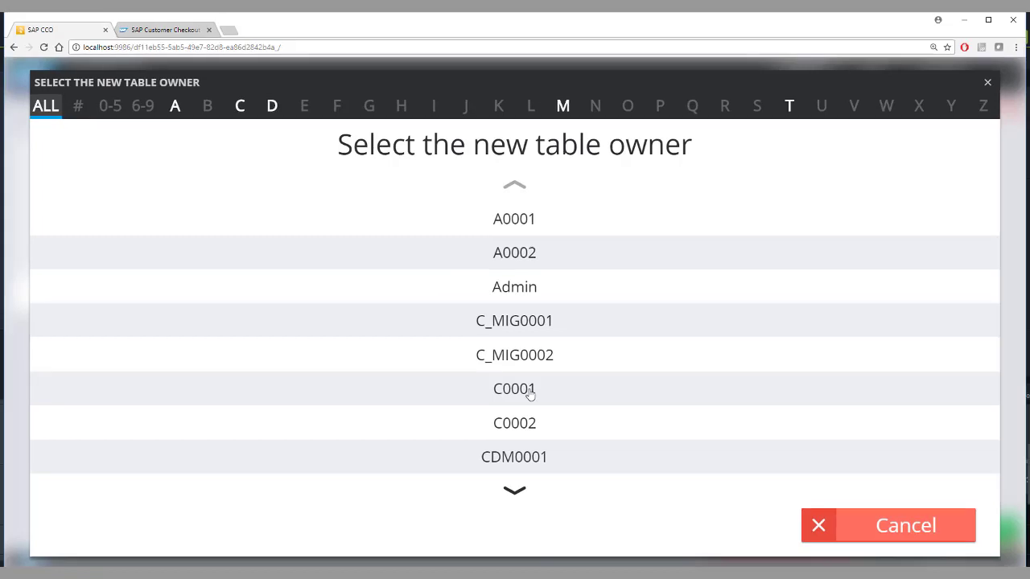
click(530, 387)
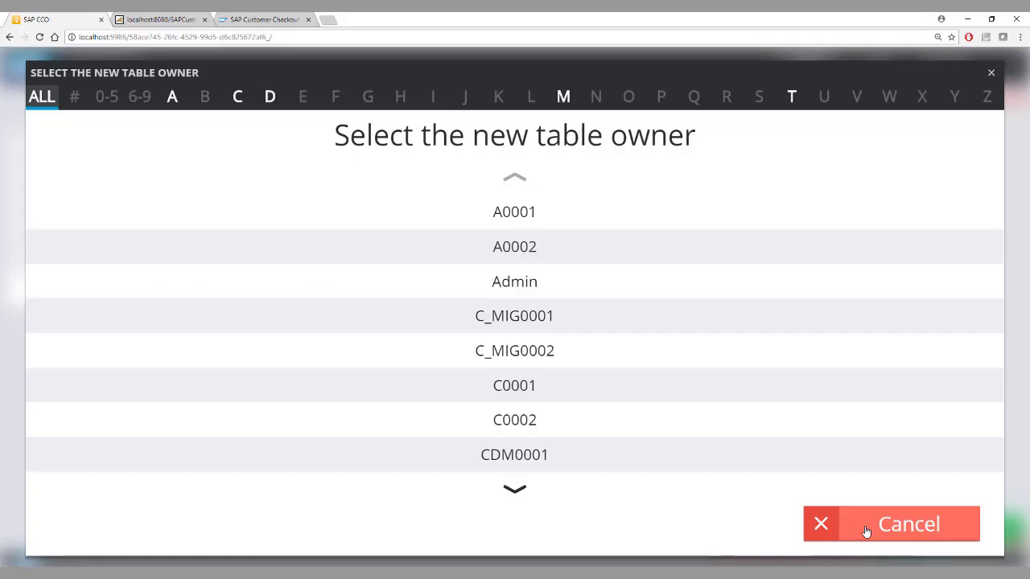
- Cancel the owner change, open table 207, and bring up the FUNCTIONS menu
click(866, 529)
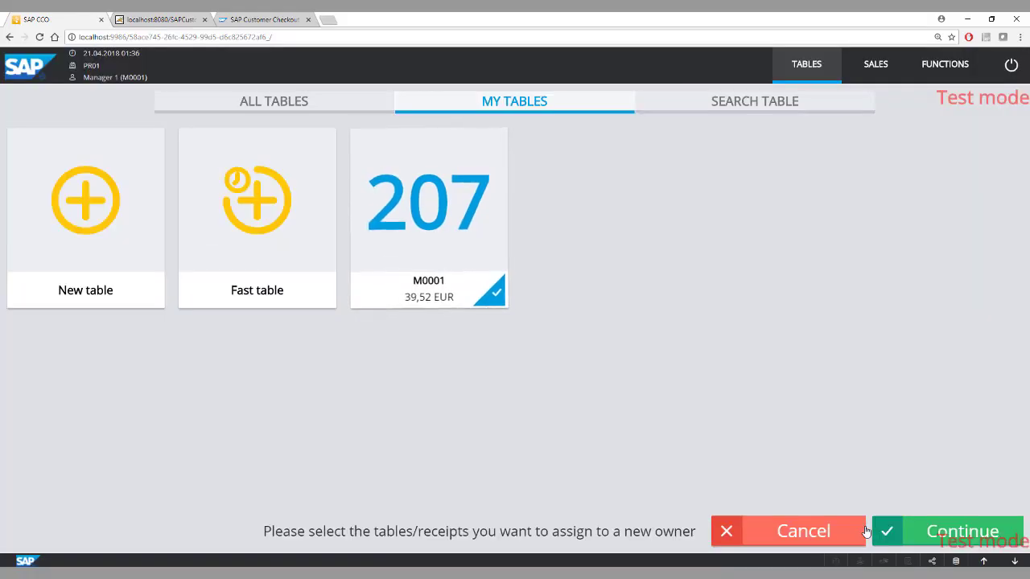
click(790, 531)
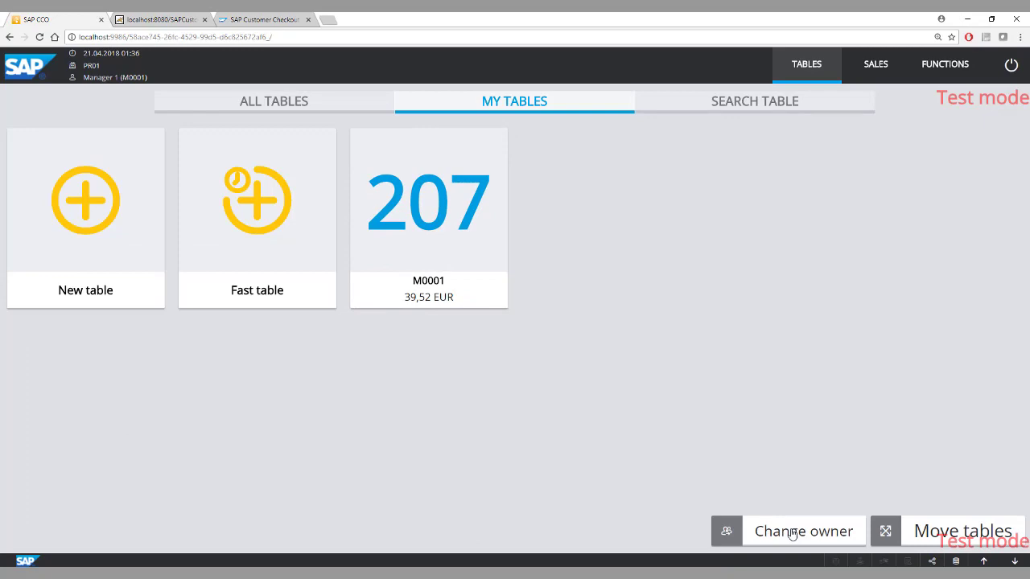
click(467, 142)
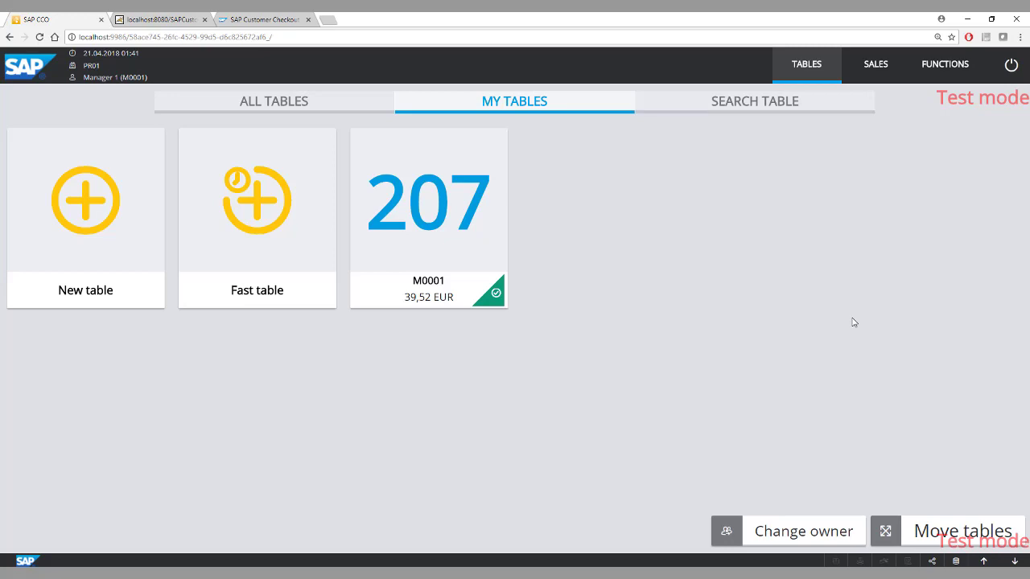
click(939, 76)
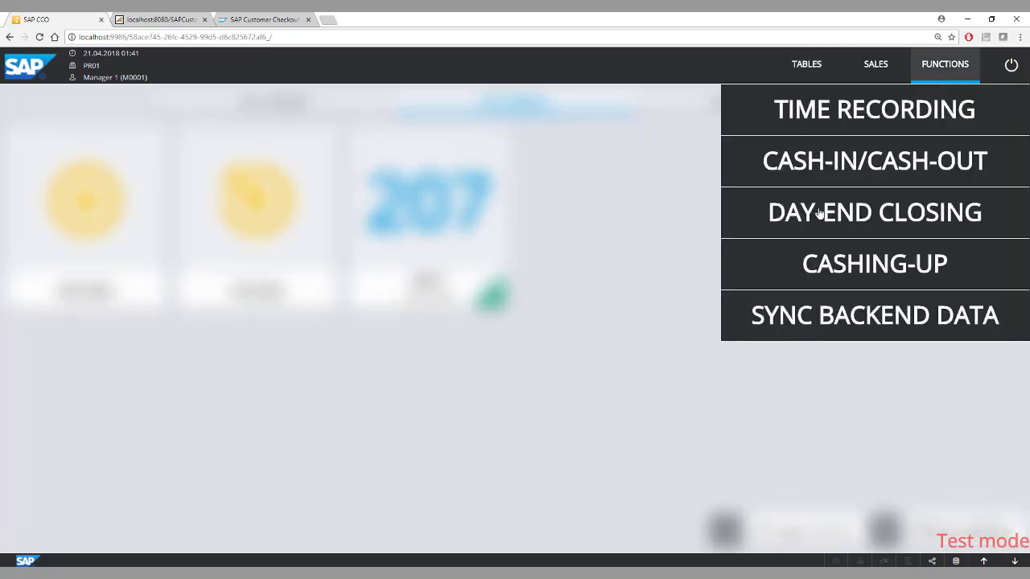
- Start day-end closing and count 270 one-euro coins and 14.28 on Master Card, showing a 5.87 cash difference
click(861, 217)
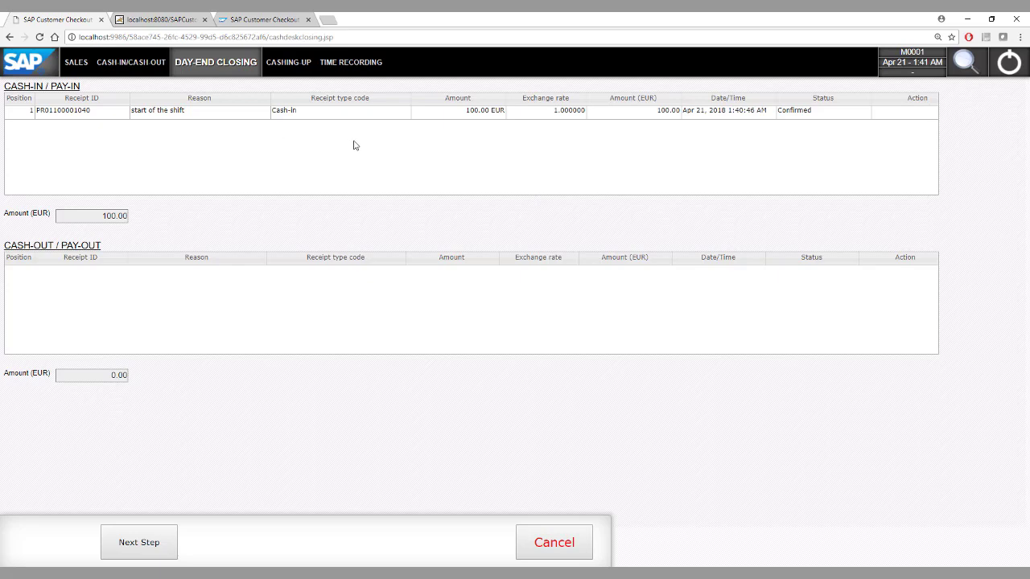
click(140, 559)
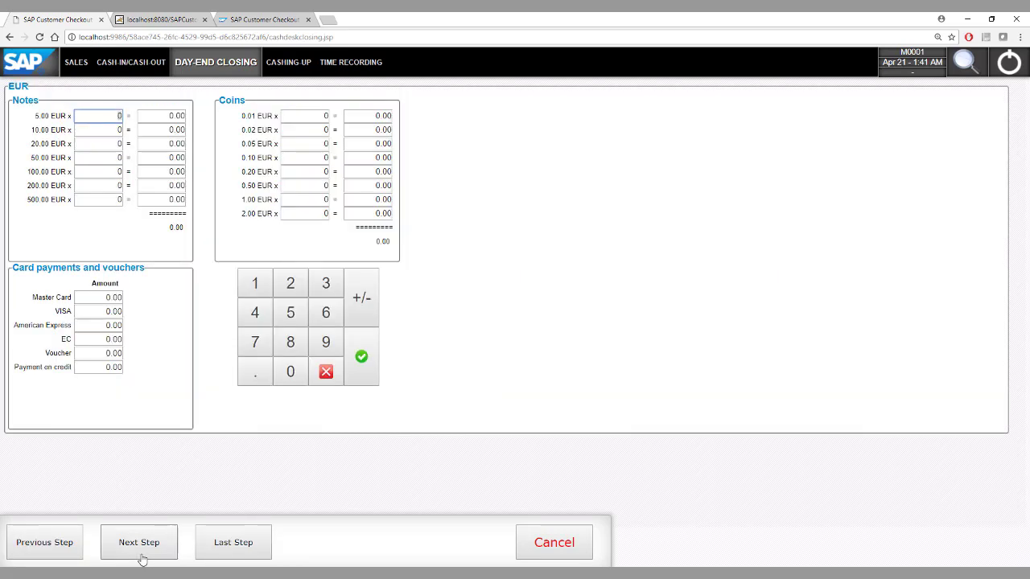
click(308, 203)
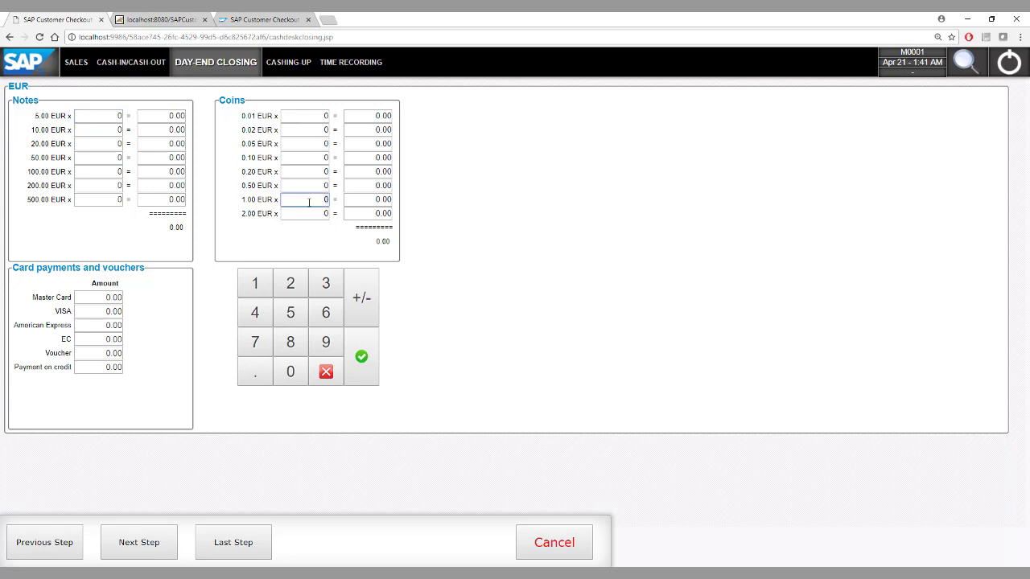
text(270)
click(102, 303)
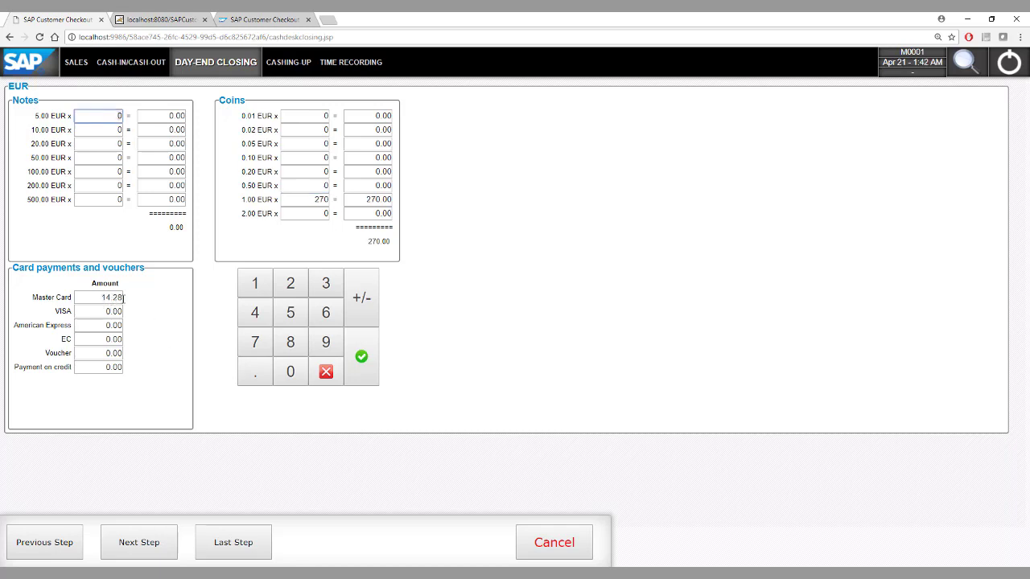
click(148, 545)
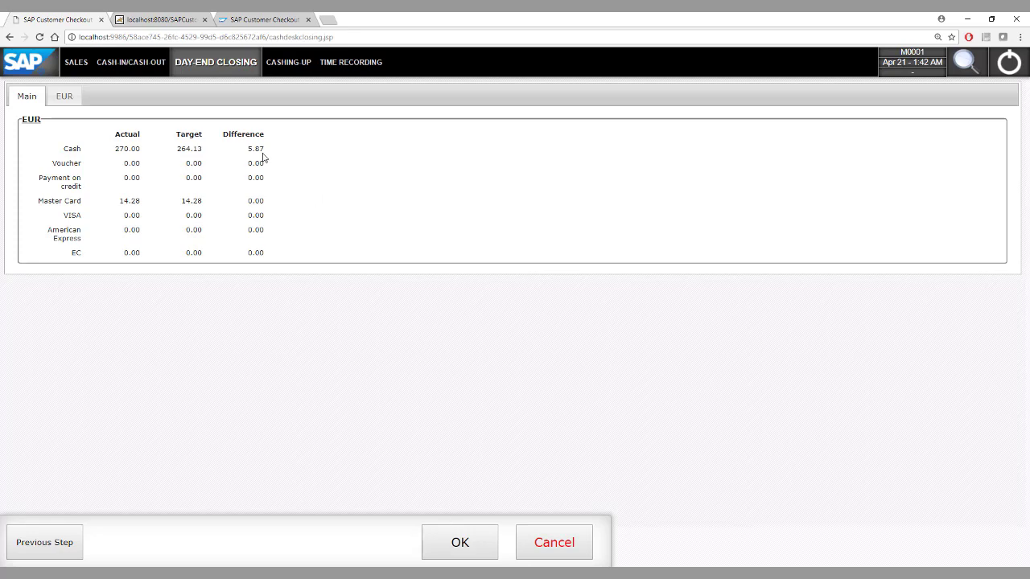
- Confirm the 270.00 EUR cash-out to finish closing, then return to the manager's receipt page
click(460, 544)
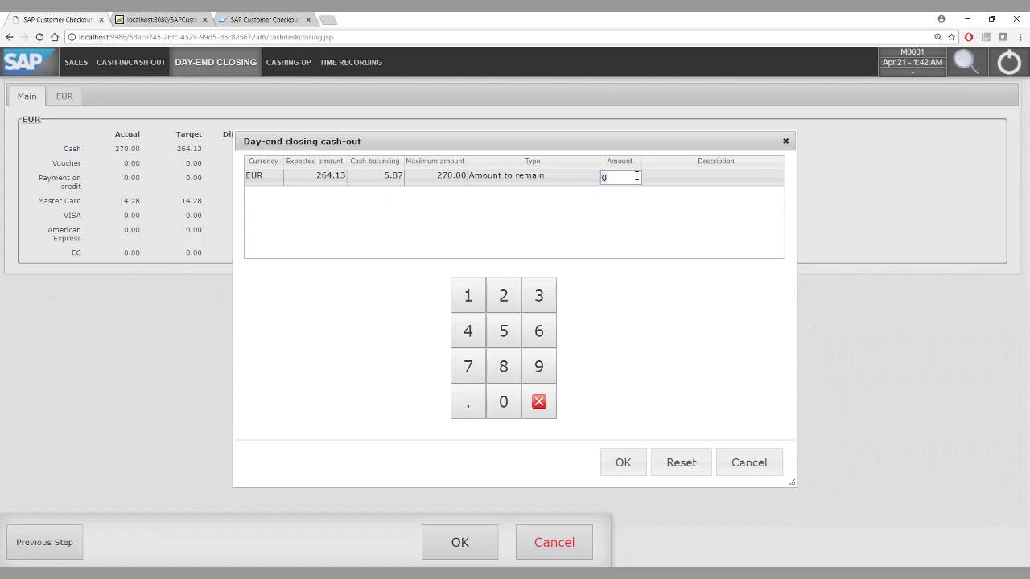
click(621, 465)
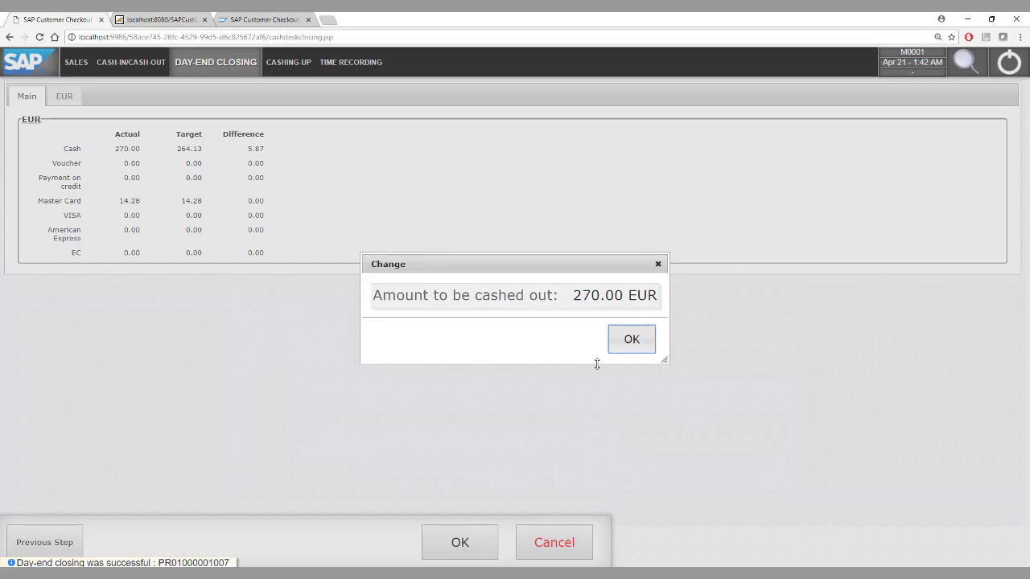
click(630, 339)
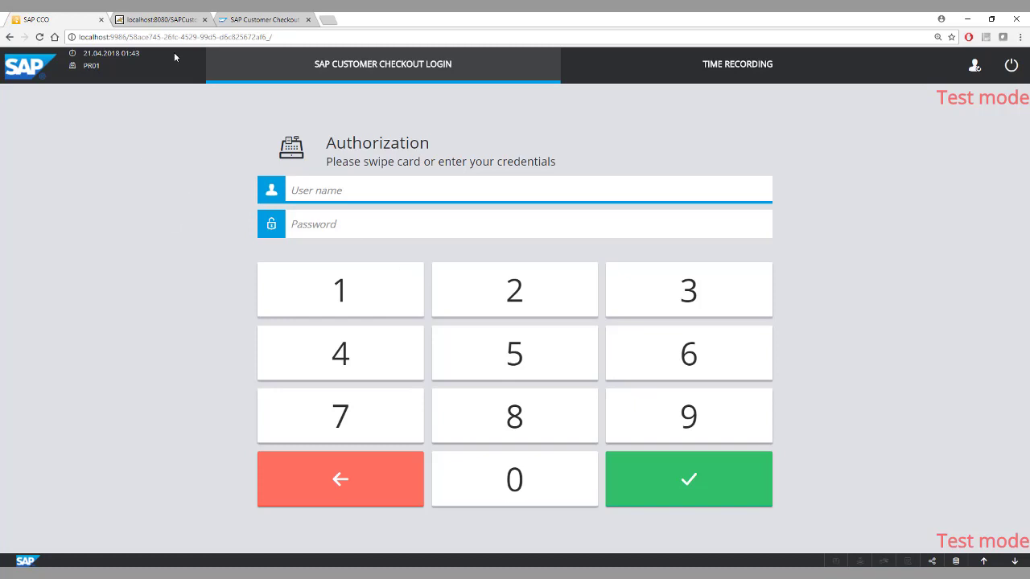
click(252, 18)
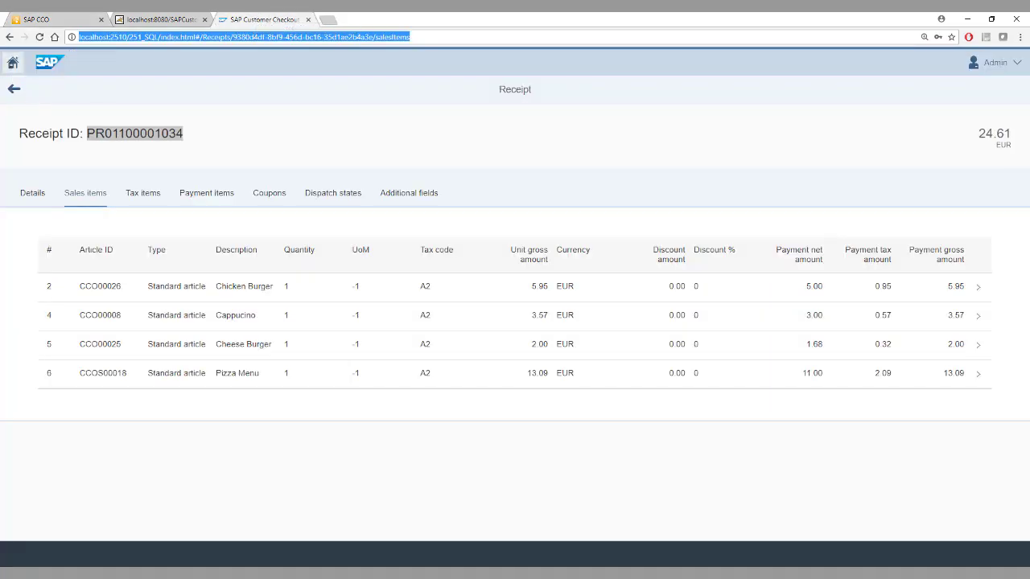
- Open the most recent sales summary and check its expected, received and deviation receipt counts
click(12, 62)
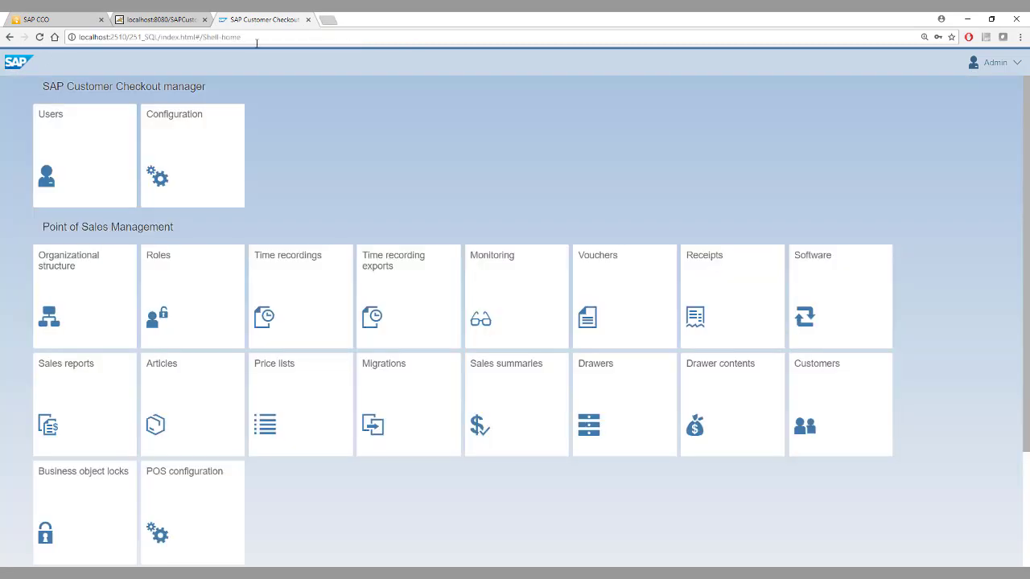
click(533, 414)
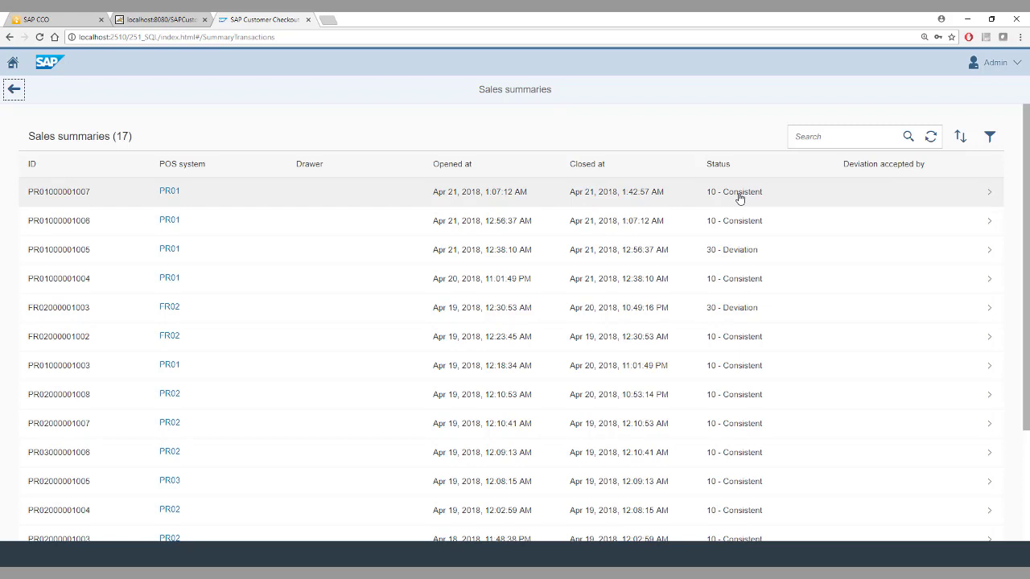
click(739, 198)
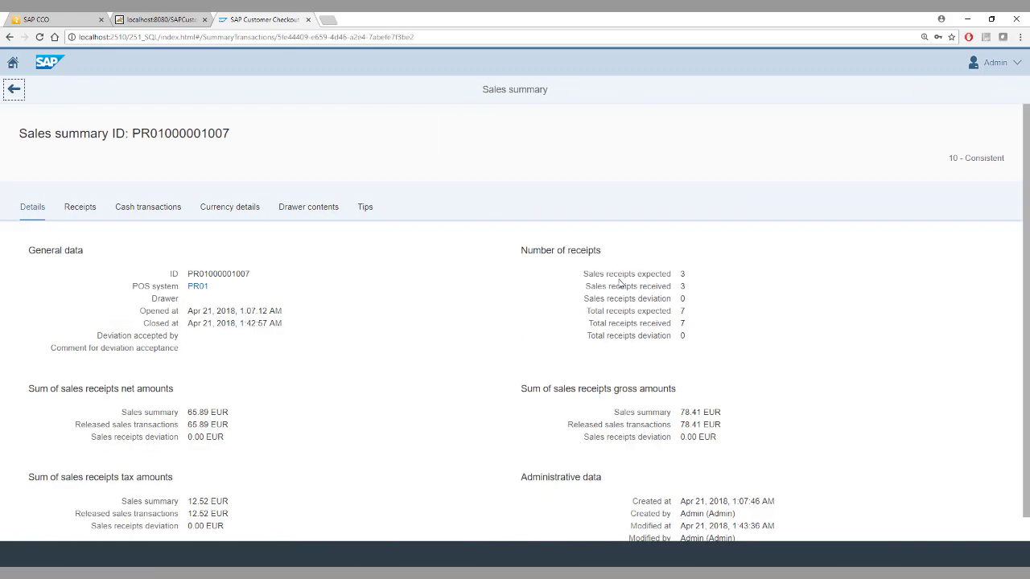
drag(585, 271, 683, 284)
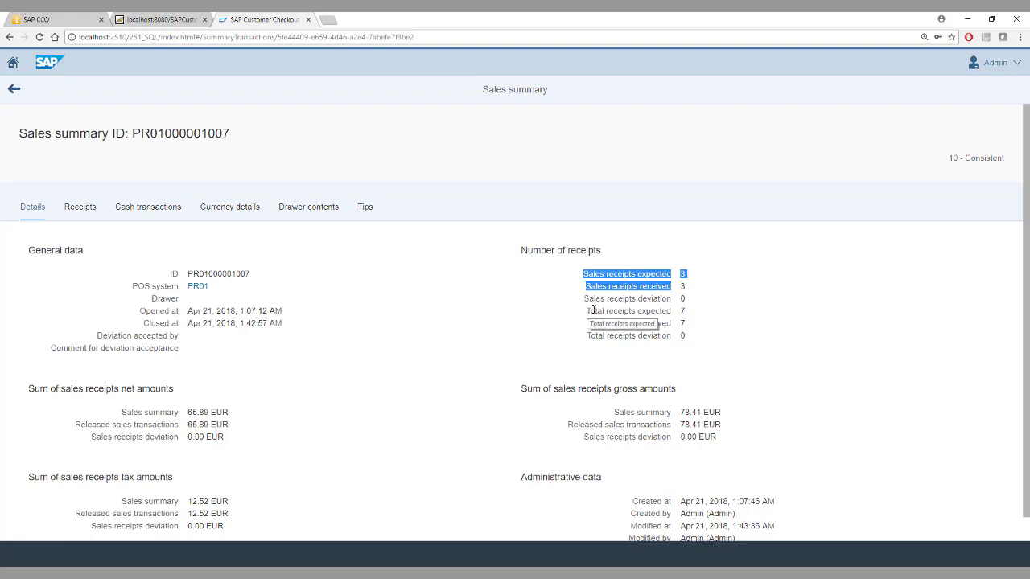
drag(603, 310, 667, 323)
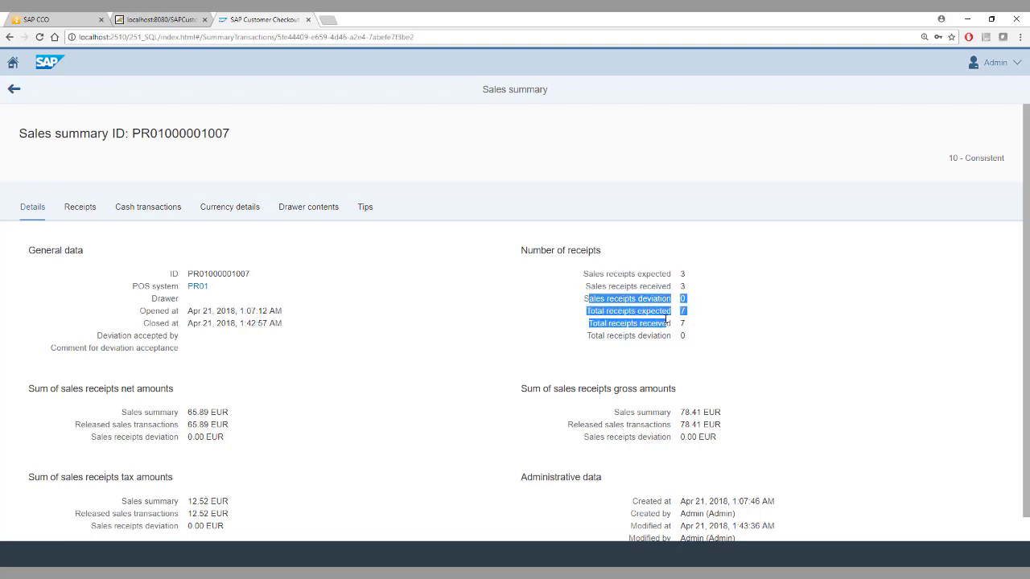
click(735, 324)
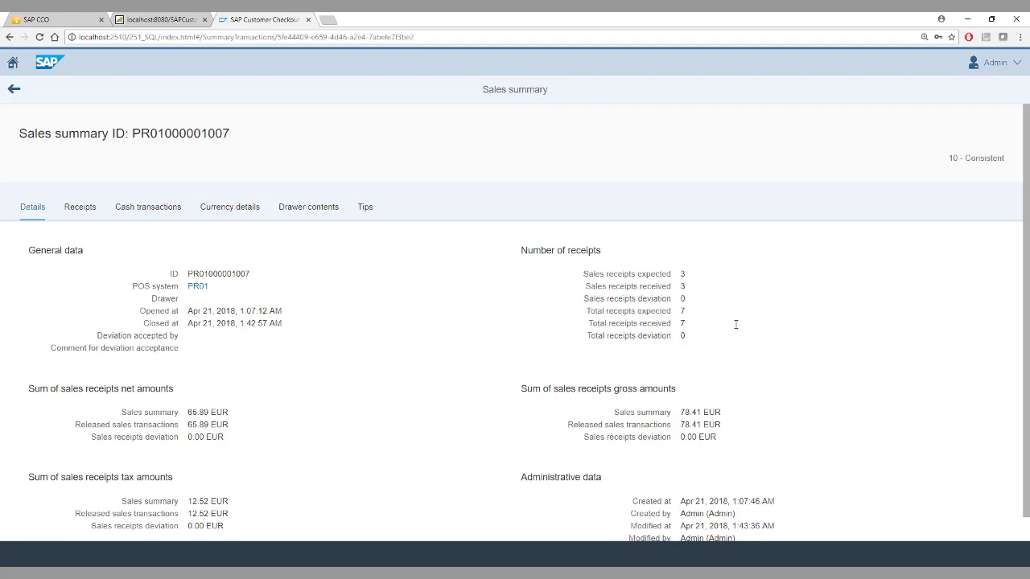
- Review the 39.52 EUR pizza receipt's items, then show the summary's cash transactions
click(83, 214)
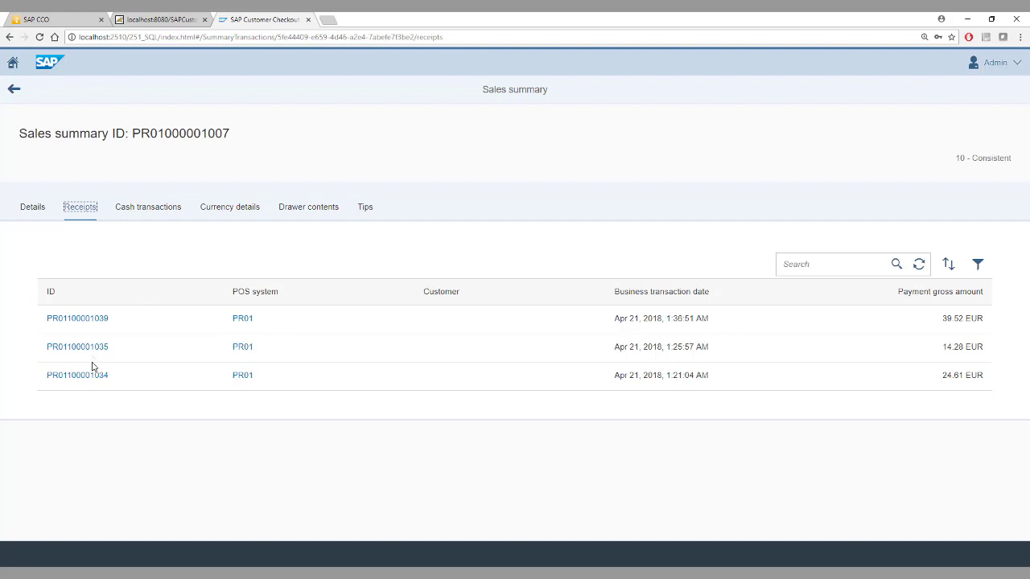
click(74, 325)
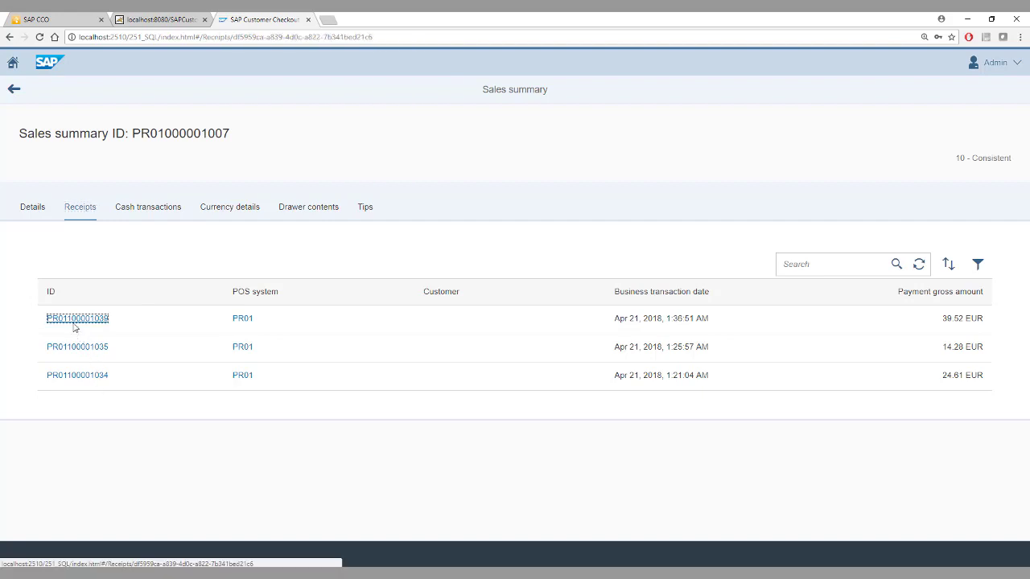
click(85, 193)
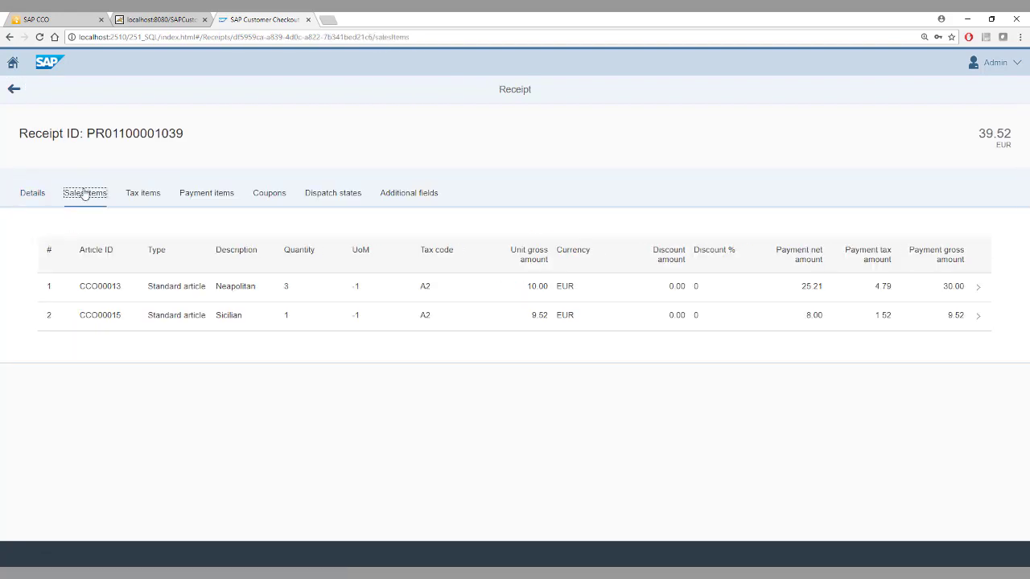
click(14, 87)
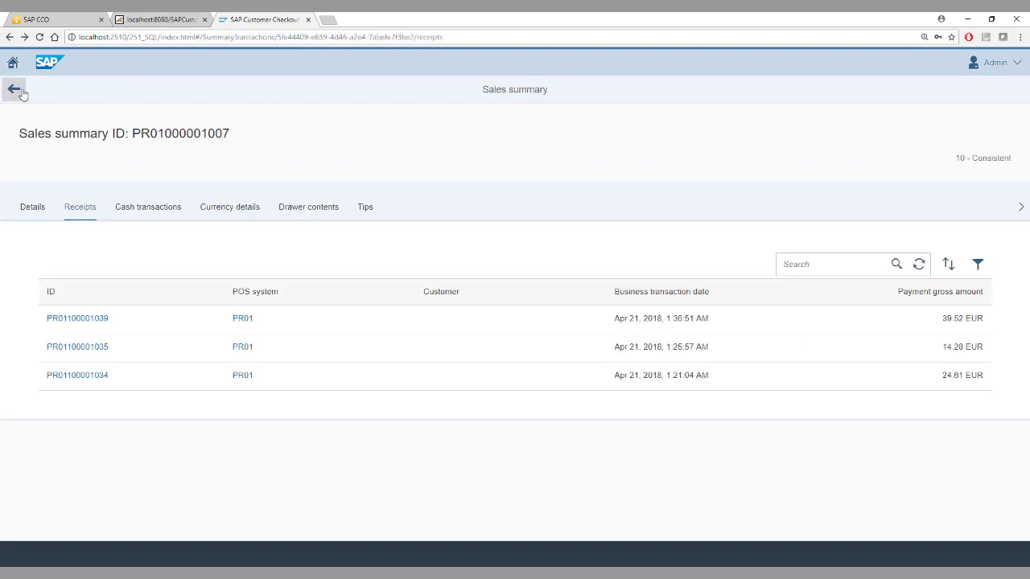
click(148, 211)
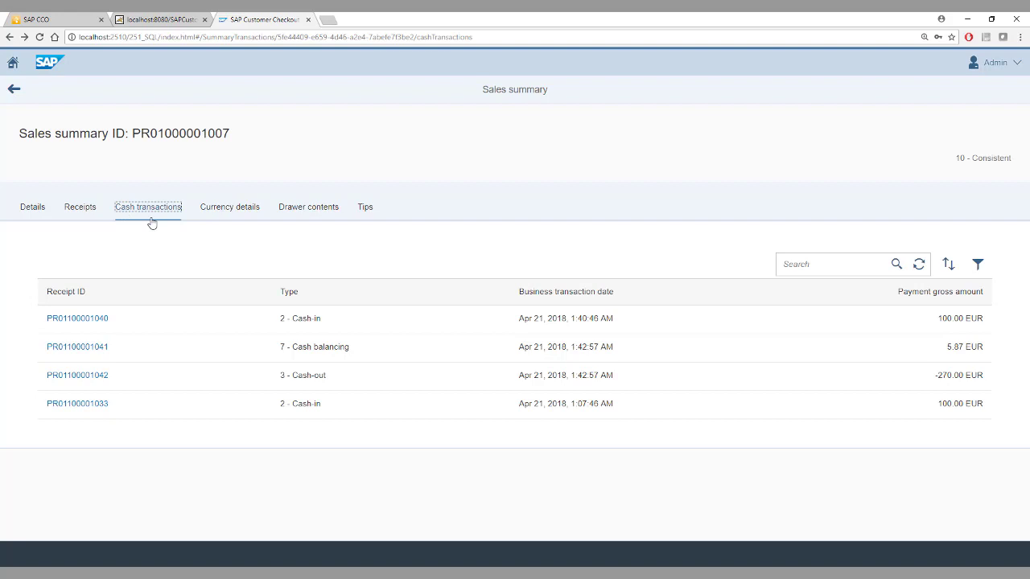
- Check the 270.00 EUR cash and 14.28 EUR card totals in currency details, then return to the summary
click(209, 214)
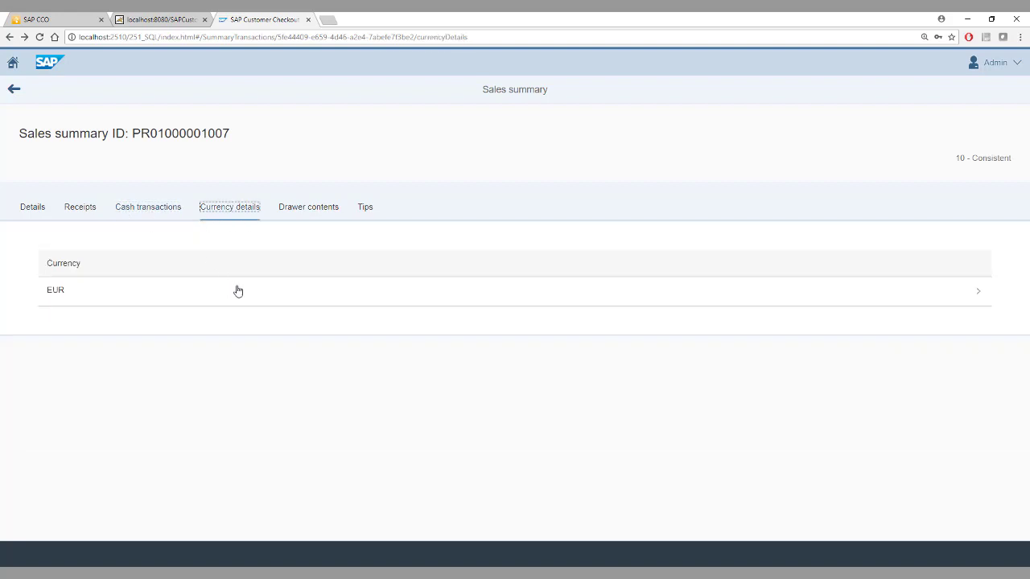
click(239, 291)
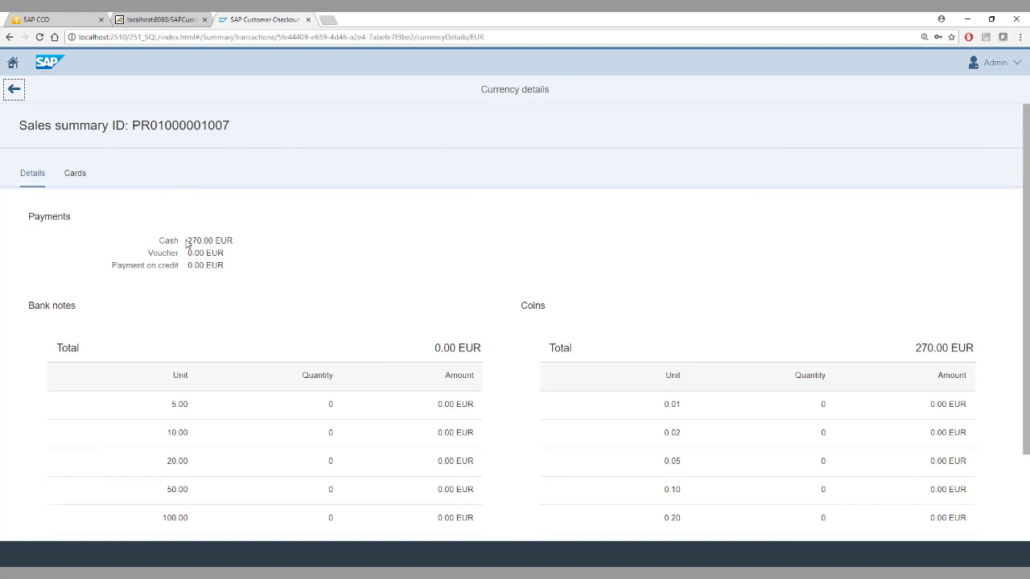
drag(186, 244, 213, 241)
click(83, 176)
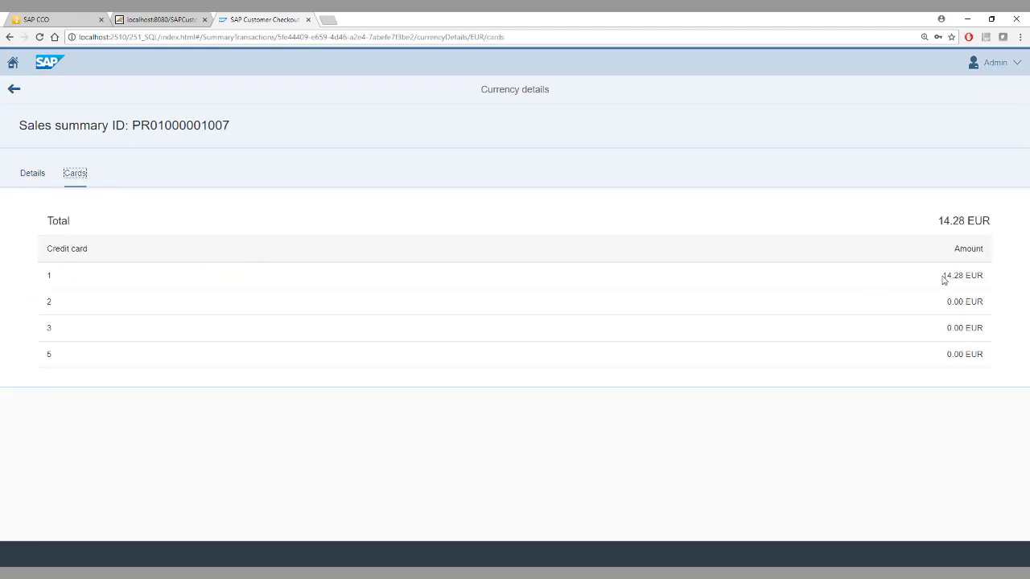
drag(944, 276, 981, 276)
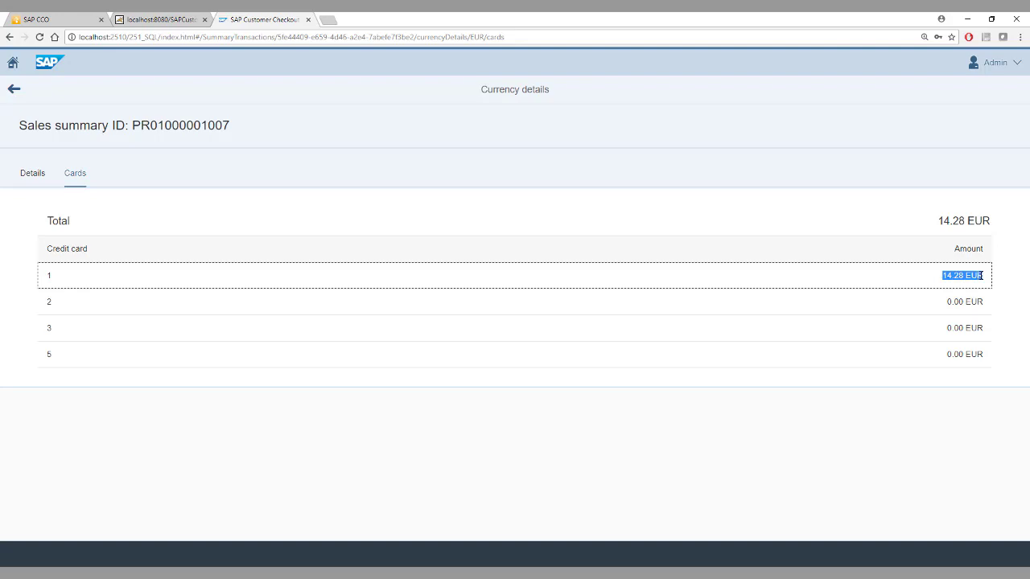
click(14, 90)
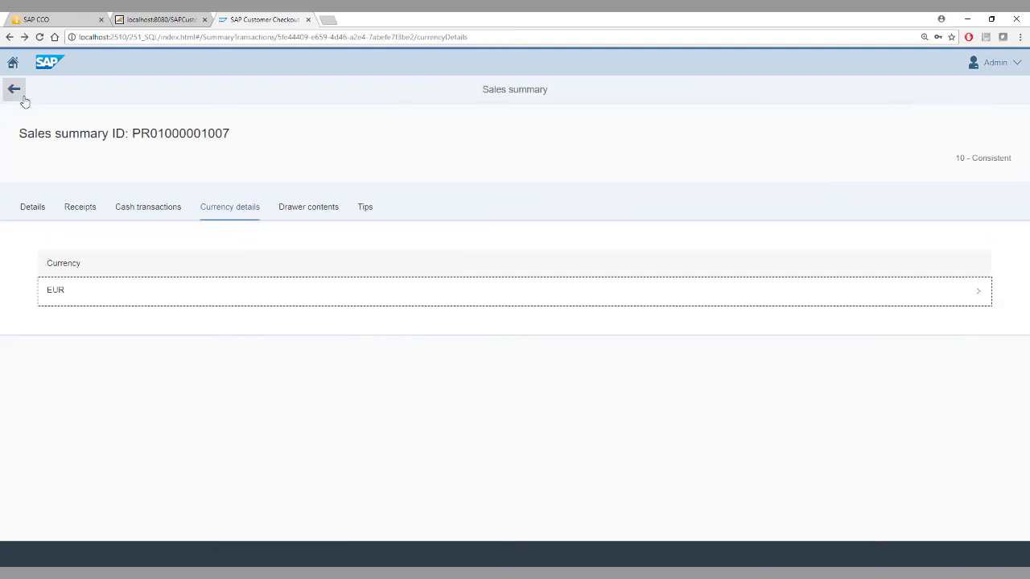
click(24, 99)
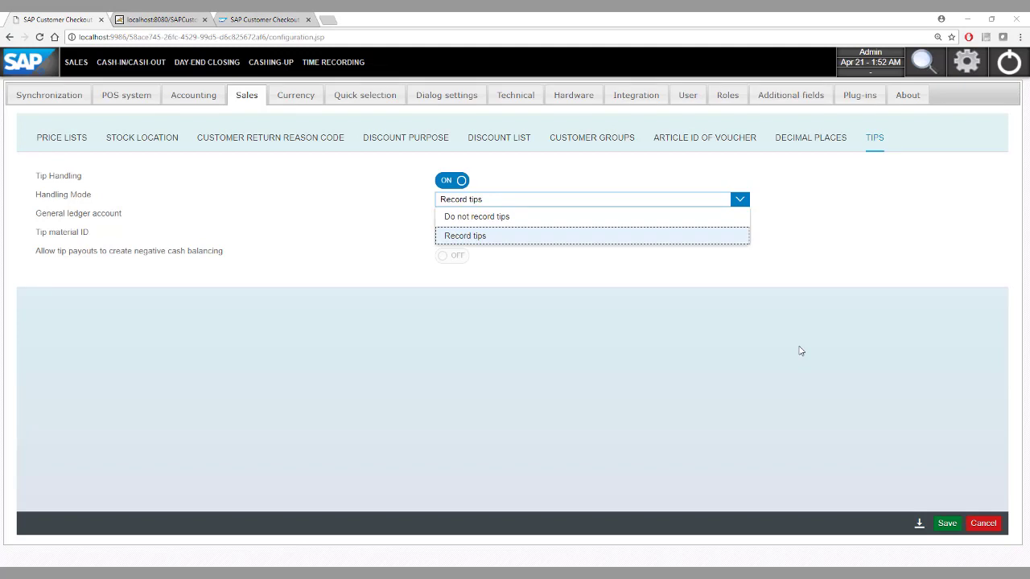
- Set tip handling mode to Record tips and save, keeping ledger account 1100 and material TIP
key(Return)
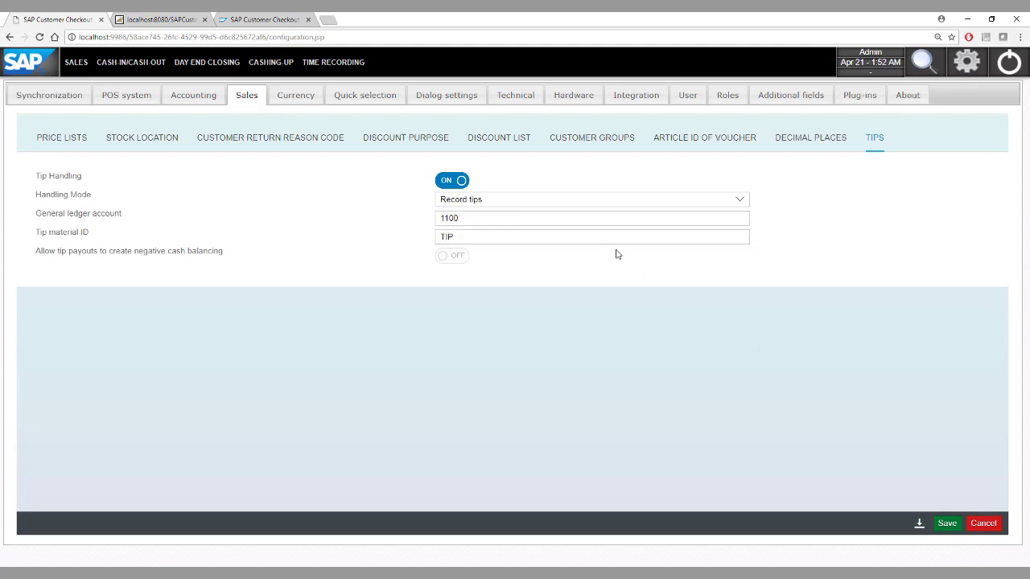
click(507, 200)
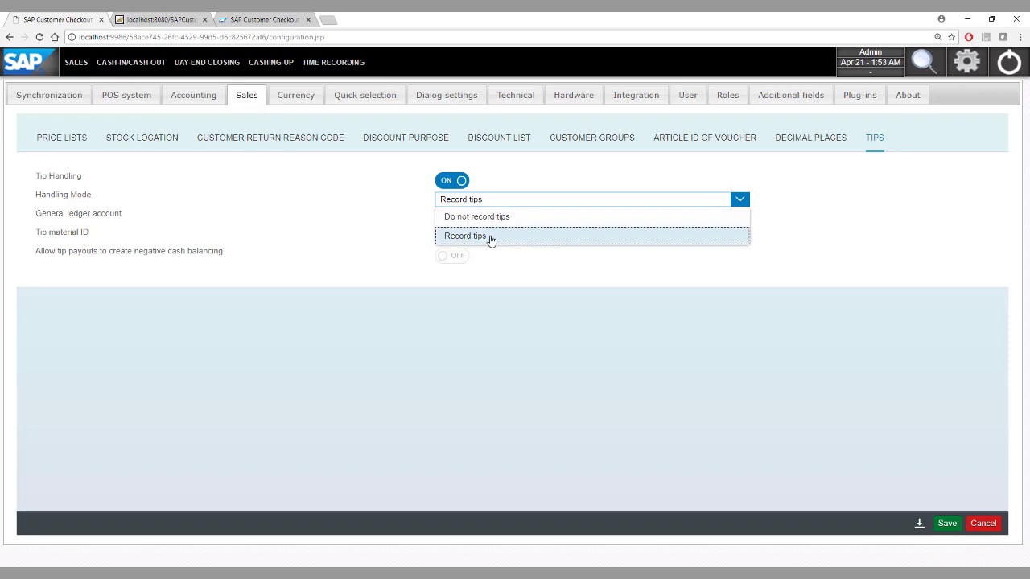
click(491, 238)
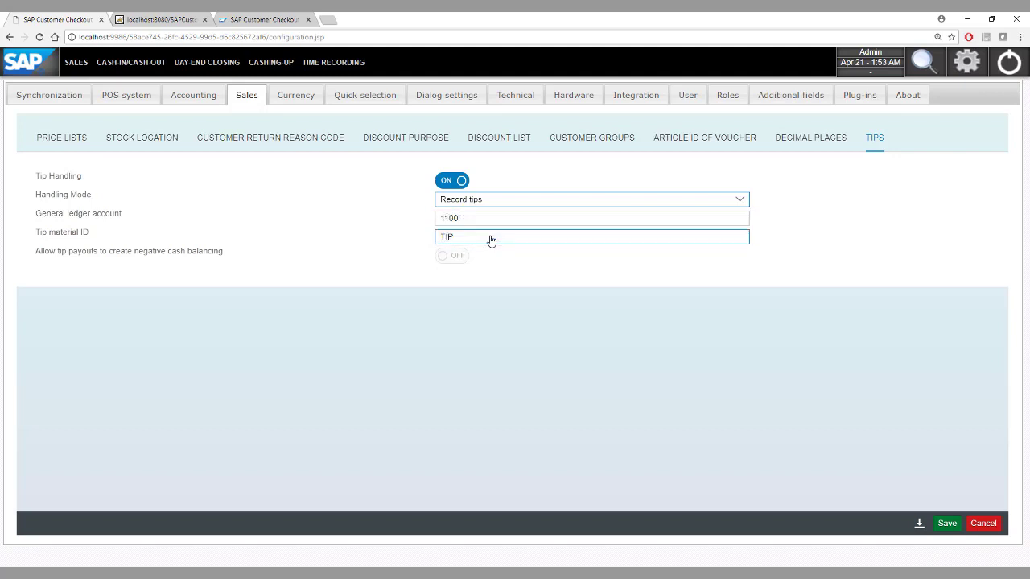
click(947, 523)
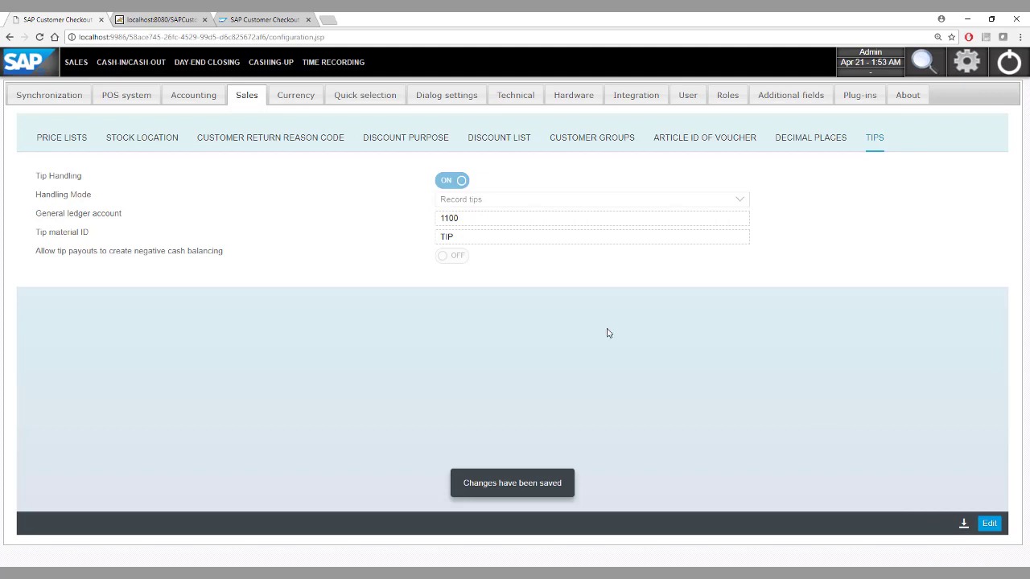
- Add a Neapolitan and a Sicilian pizza to a sale on table 99
click(75, 62)
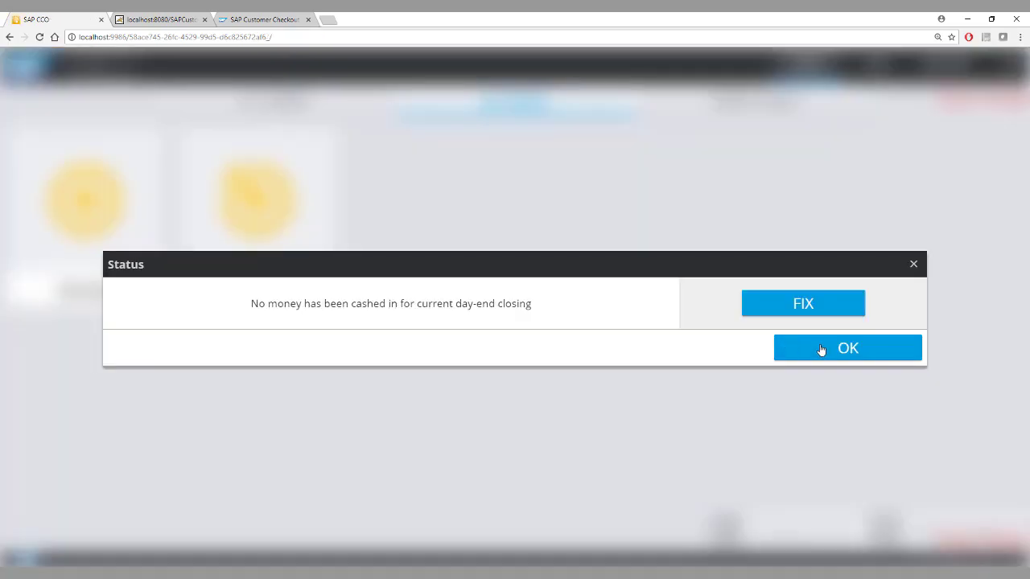
click(823, 349)
click(237, 207)
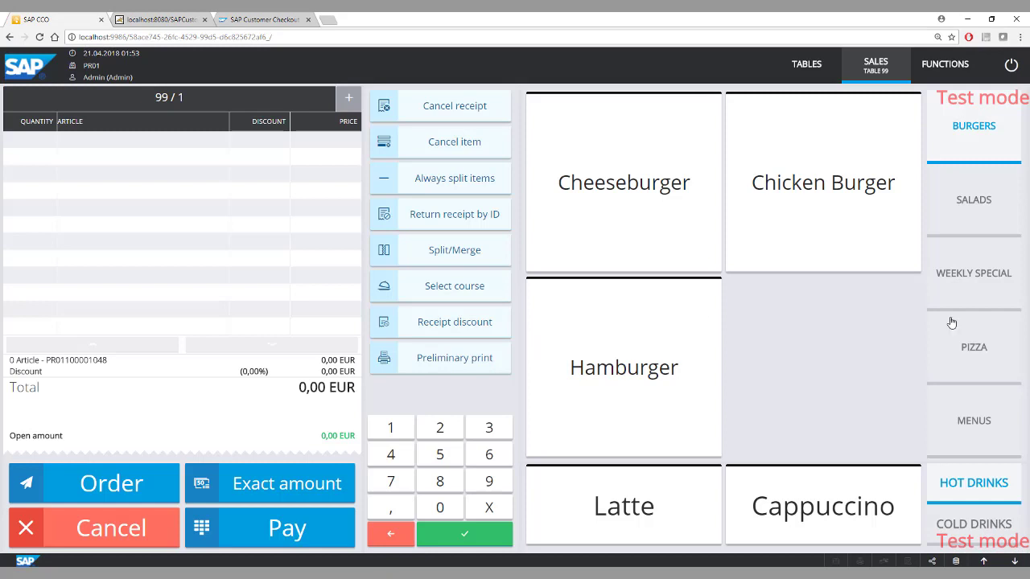
click(995, 348)
click(683, 188)
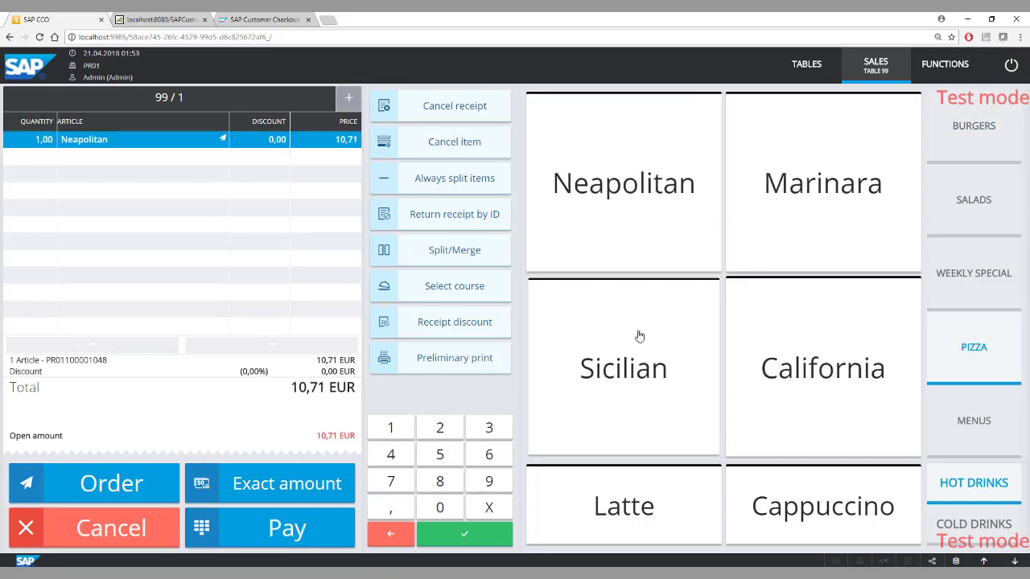
click(638, 336)
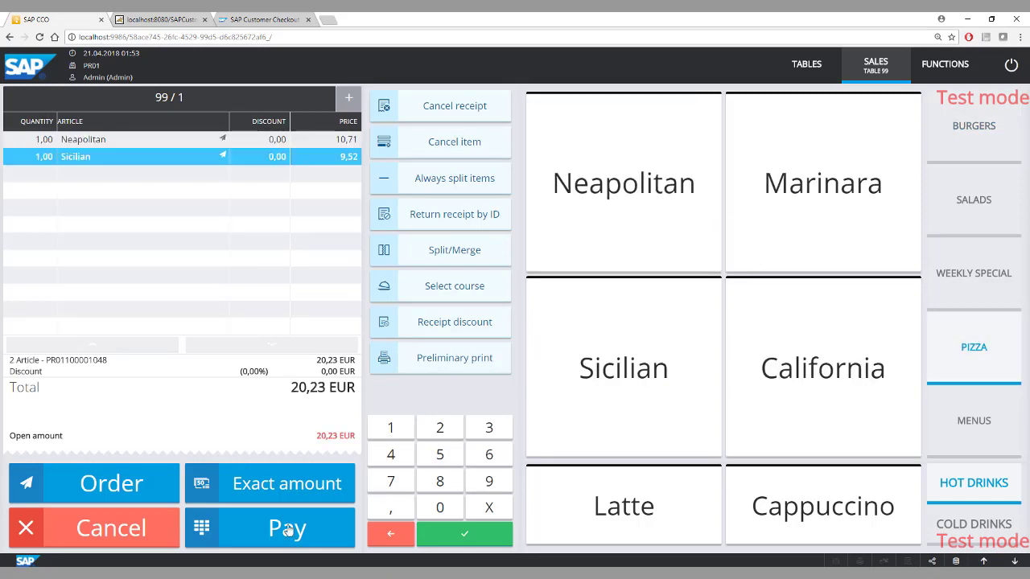
- Pay the 20,23 EUR receipt with 25,00 EUR cash, keeping 4,77 EUR change as a tip
click(259, 535)
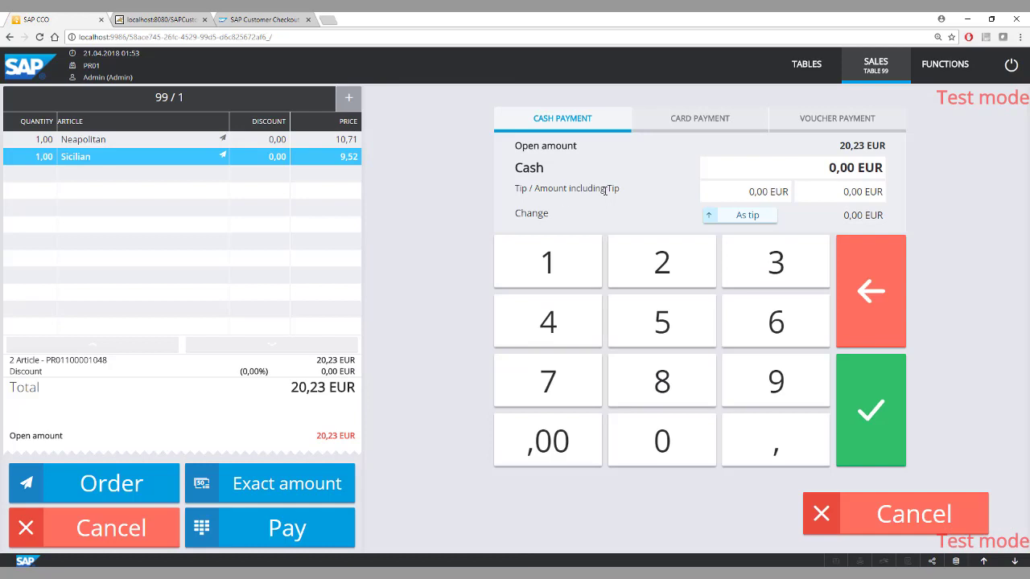
click(664, 265)
click(582, 431)
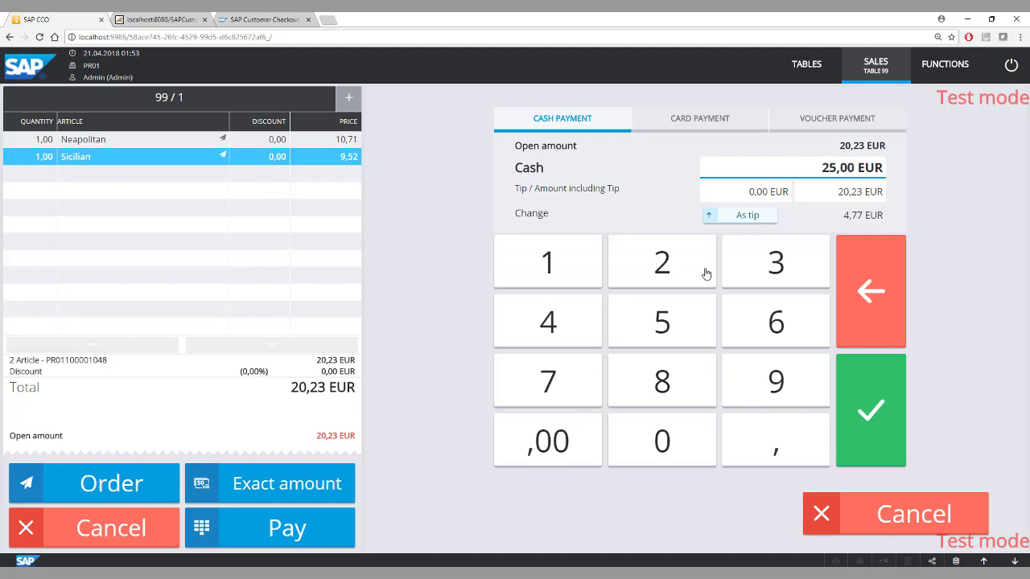
click(746, 217)
click(690, 120)
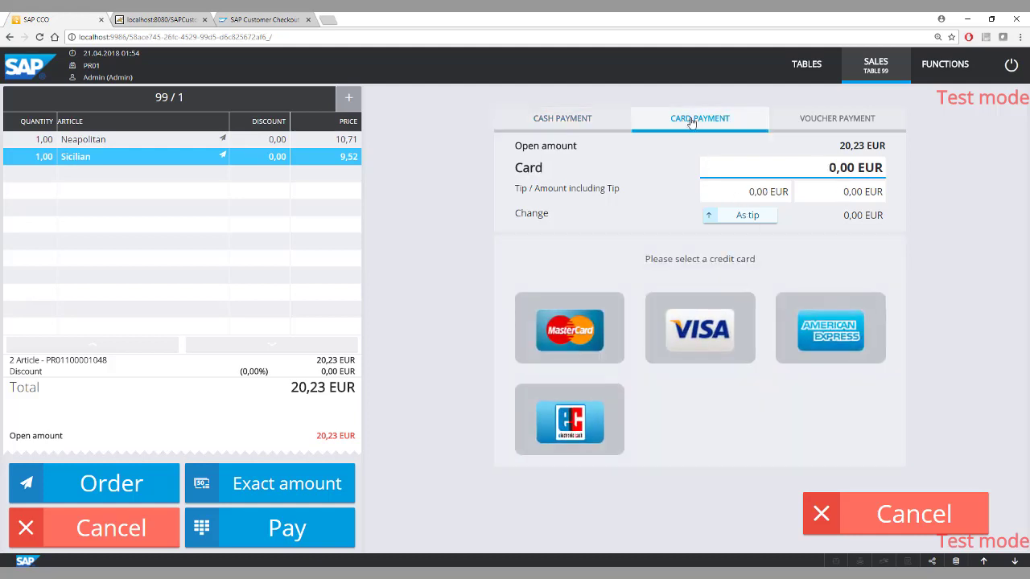
click(792, 123)
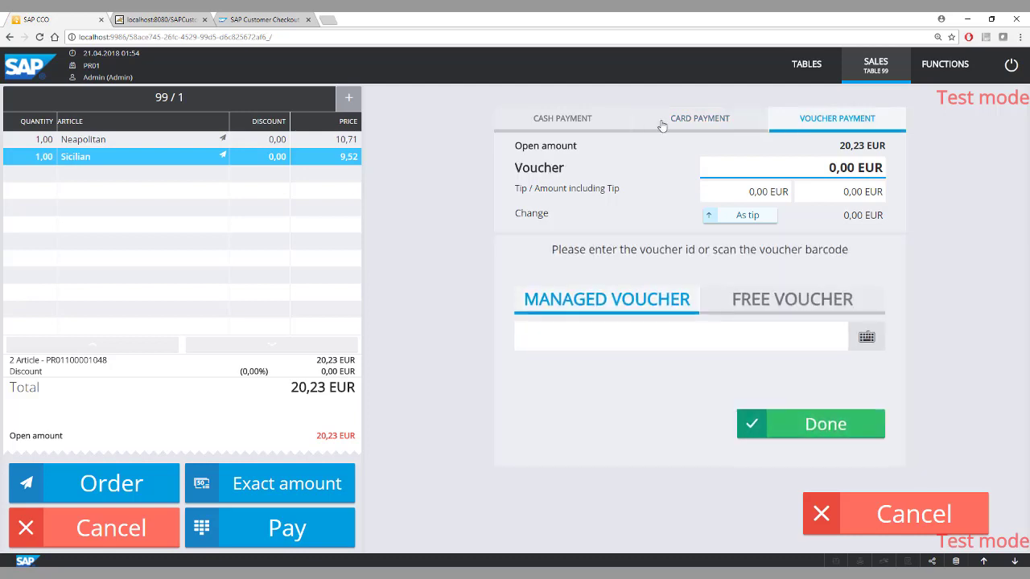
click(558, 120)
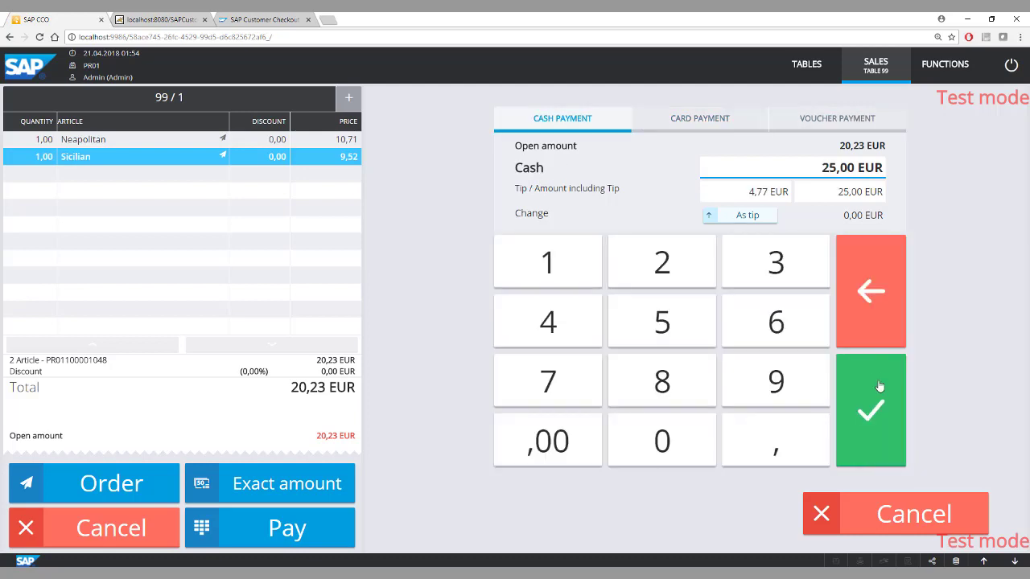
click(879, 387)
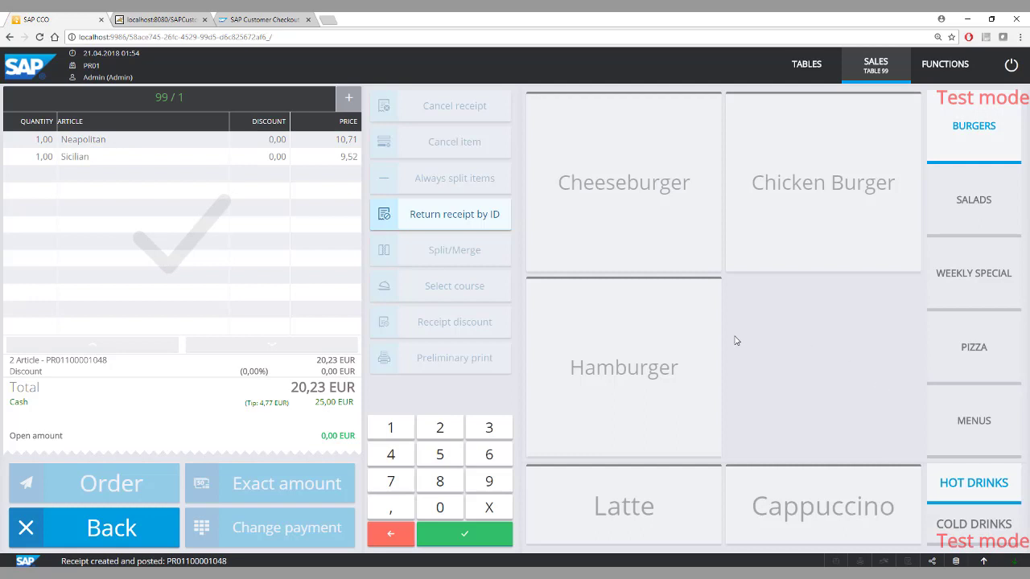
- Run day-end closing through counting and tip steps with a 4.77 tip payout, reaching the cash-out amounts
click(937, 74)
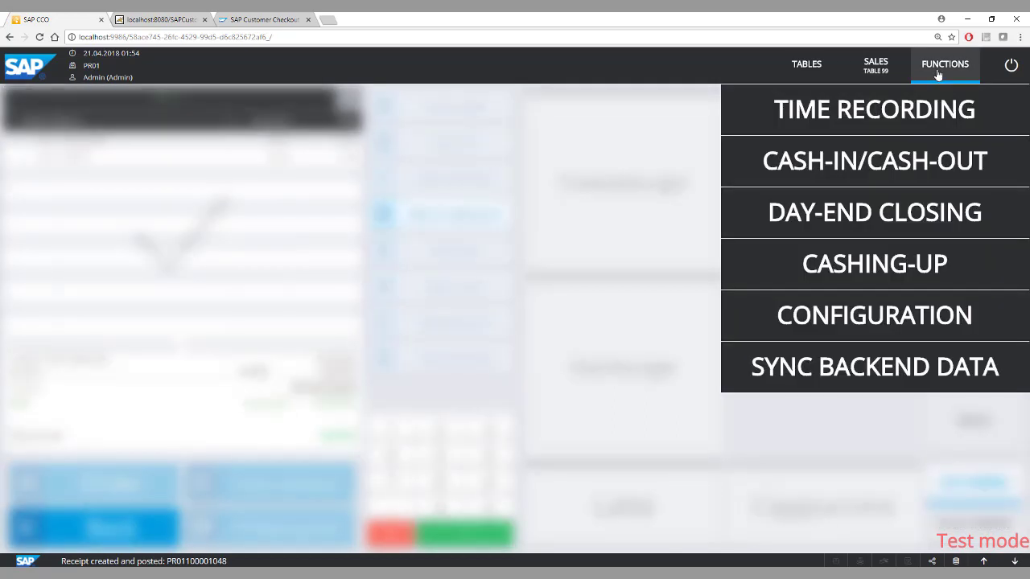
click(867, 215)
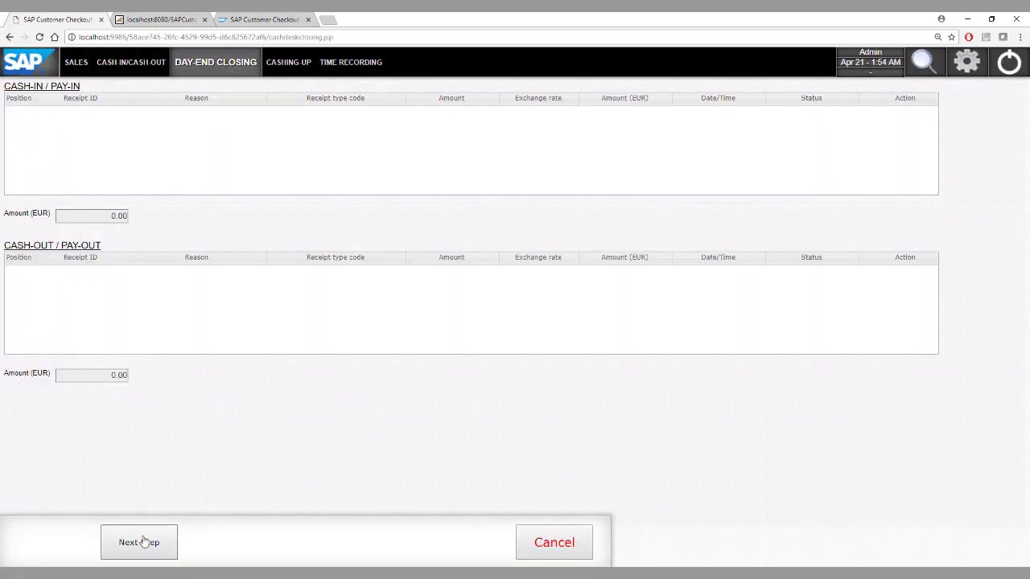
click(144, 542)
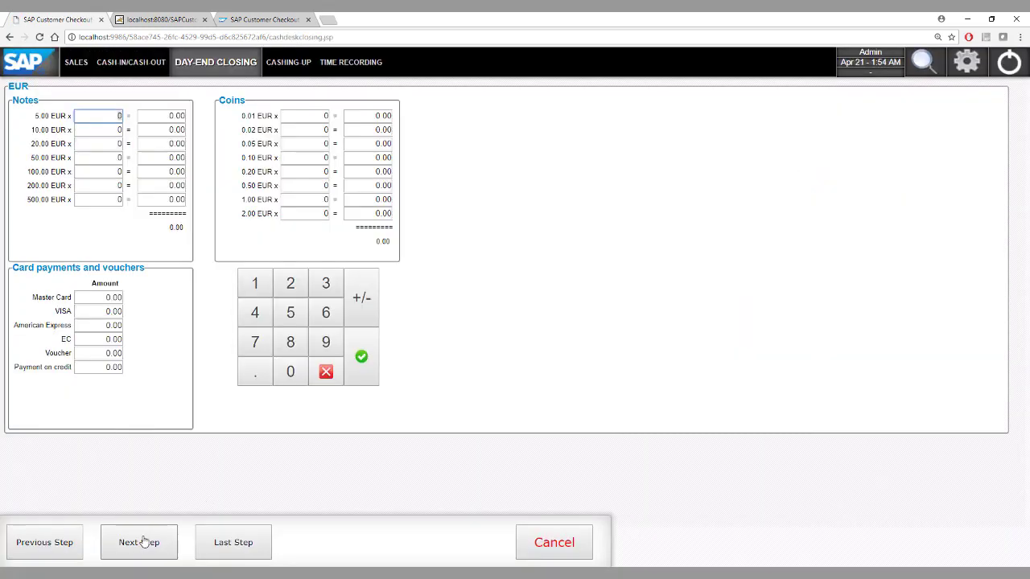
click(146, 542)
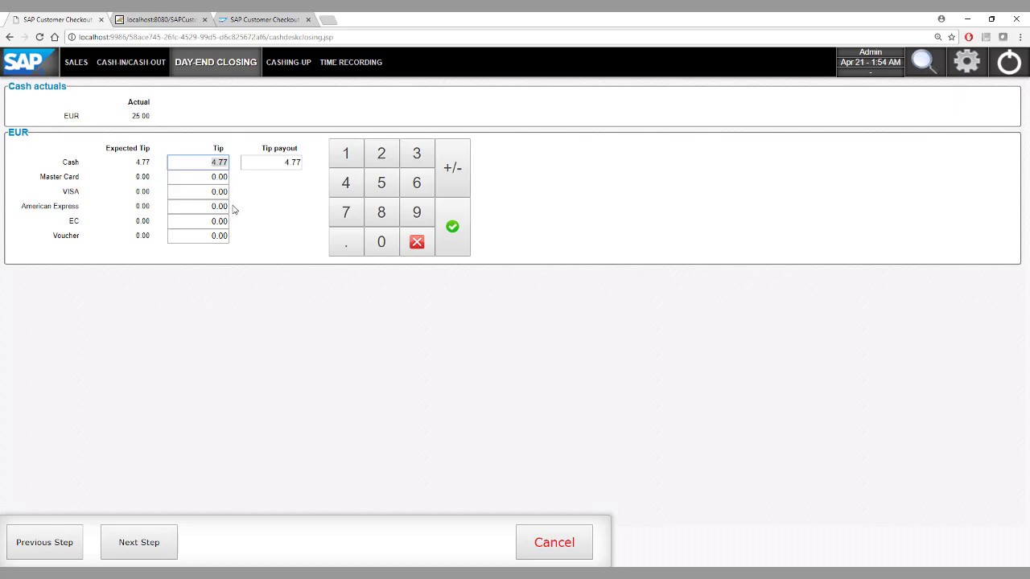
click(279, 163)
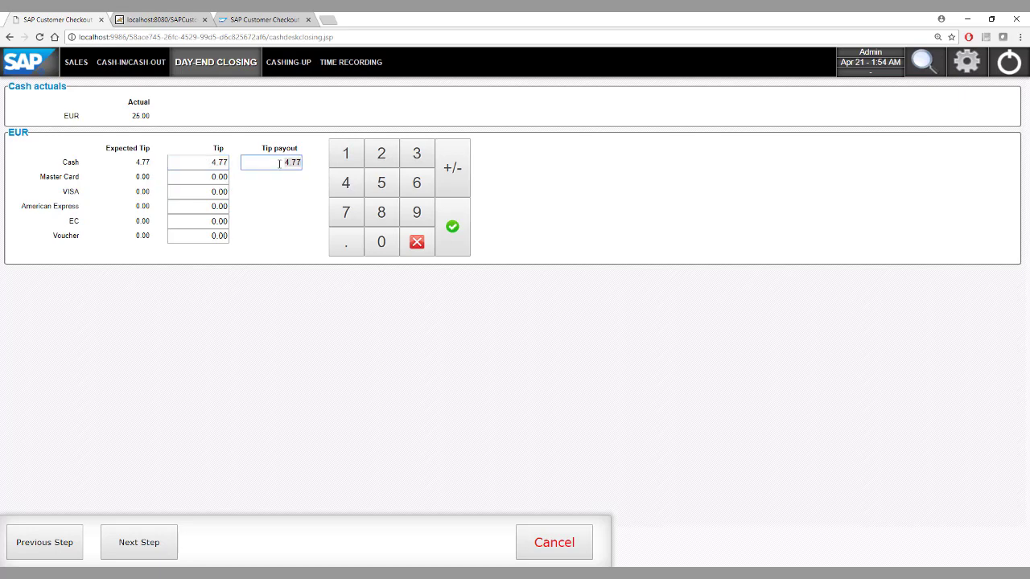
click(218, 162)
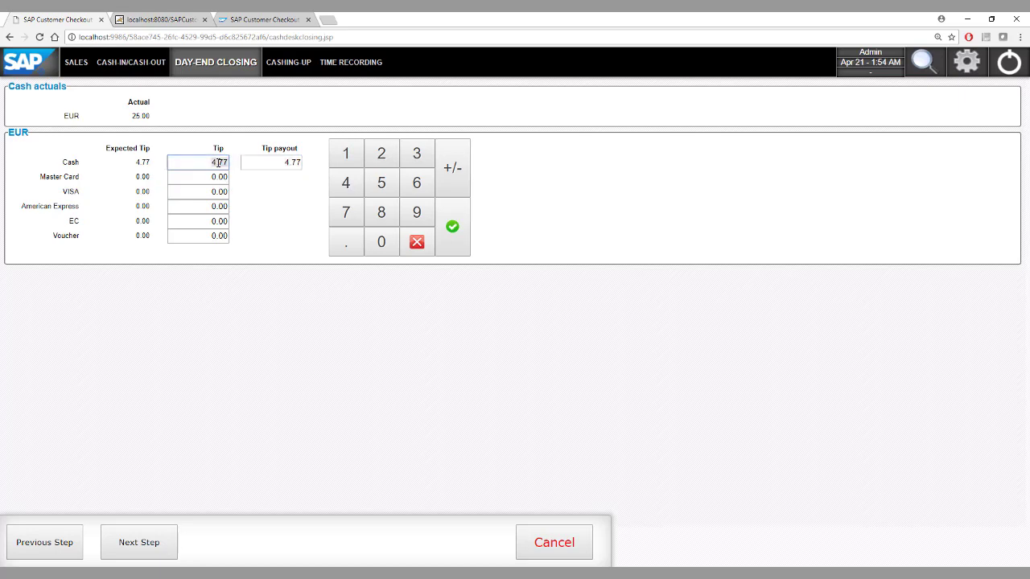
click(264, 164)
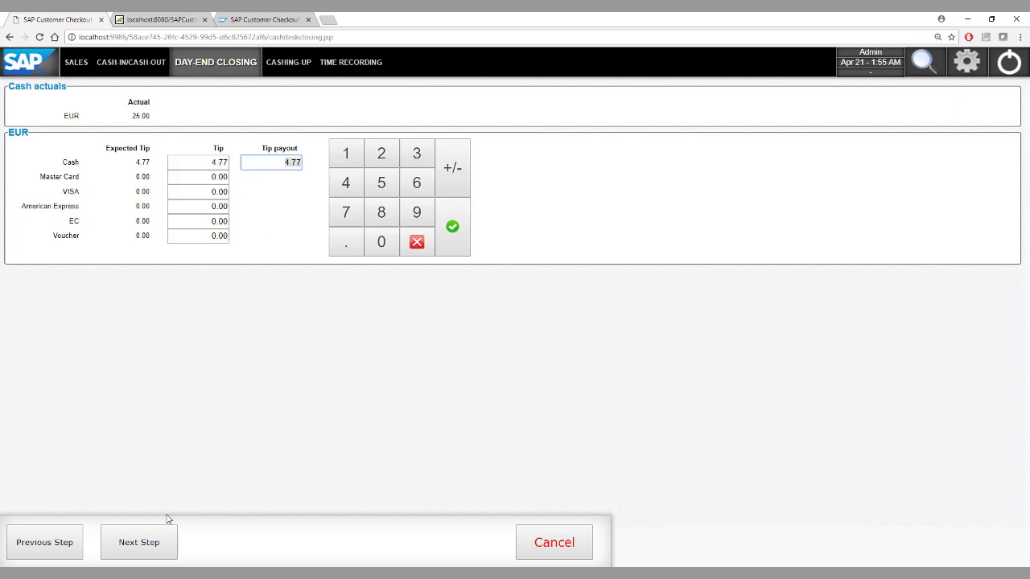
click(147, 543)
click(462, 539)
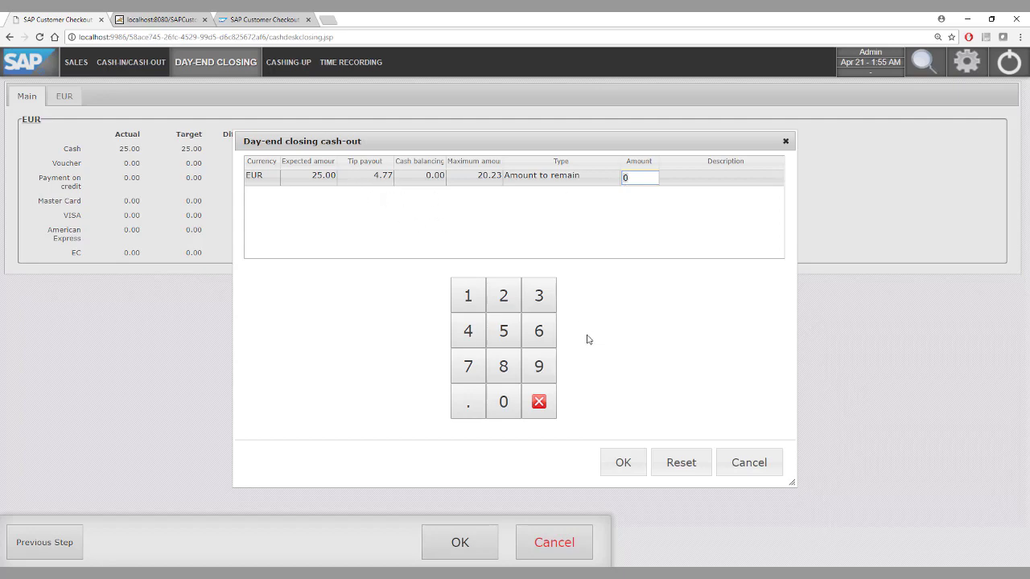
- Confirm the 20.23 EUR cash-out and 4.77 EUR tip payout to complete day-end closing
click(619, 464)
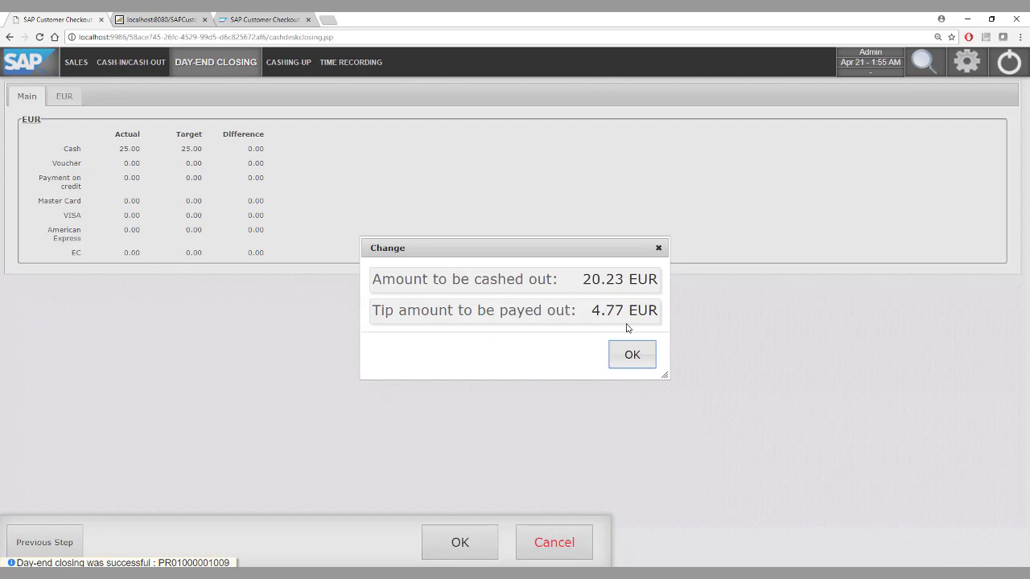
click(636, 354)
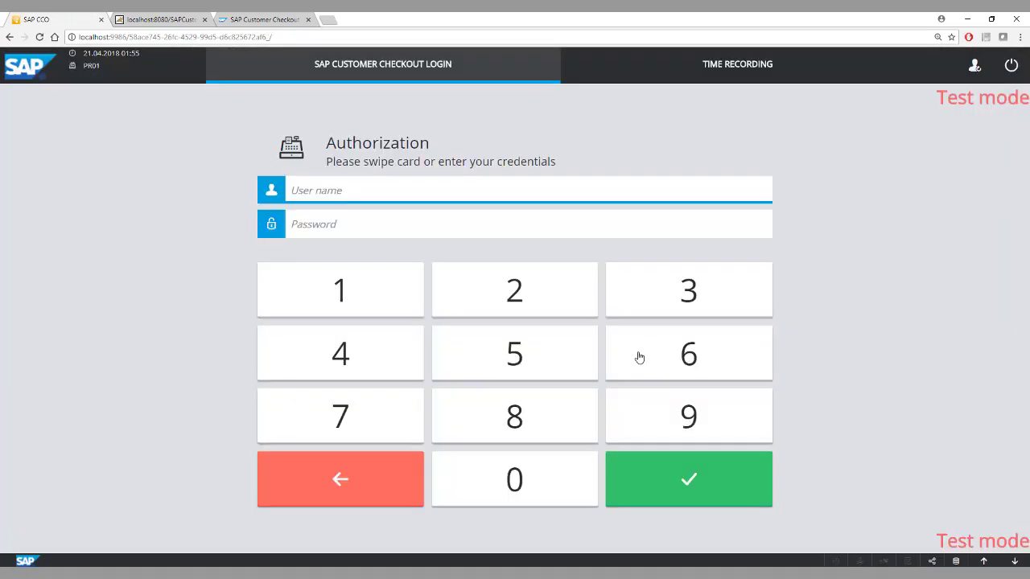